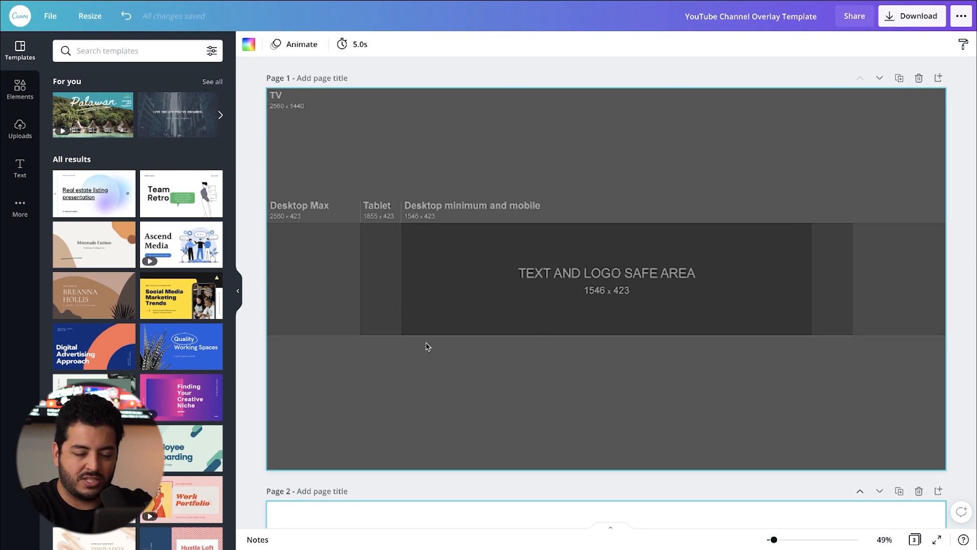
Step: Duplicate the overlay template page and add a heading text box to the copy
click(780, 64)
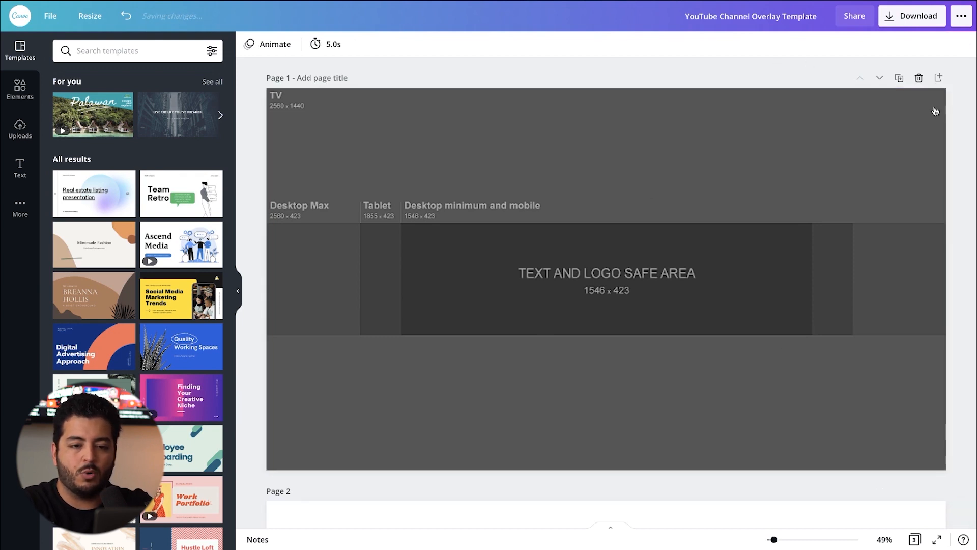
click(899, 81)
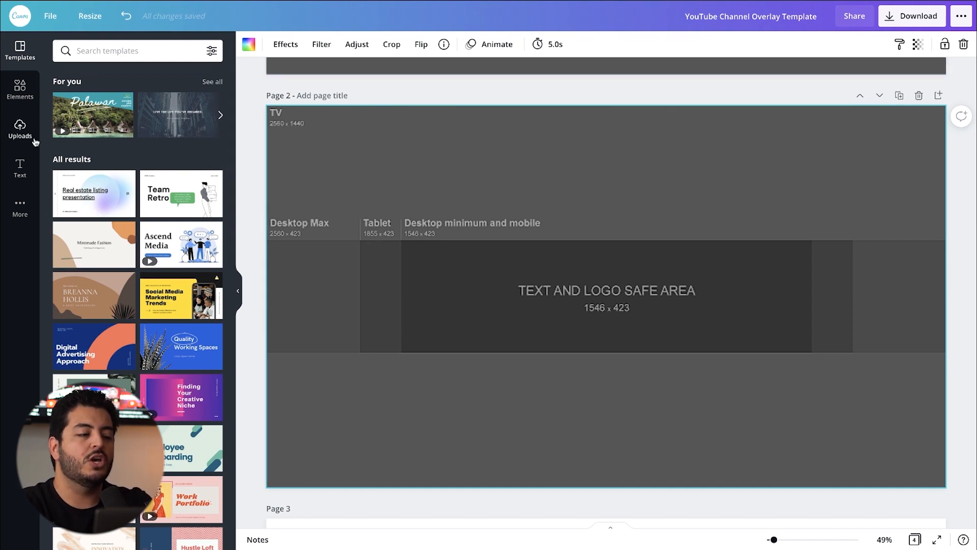
click(22, 165)
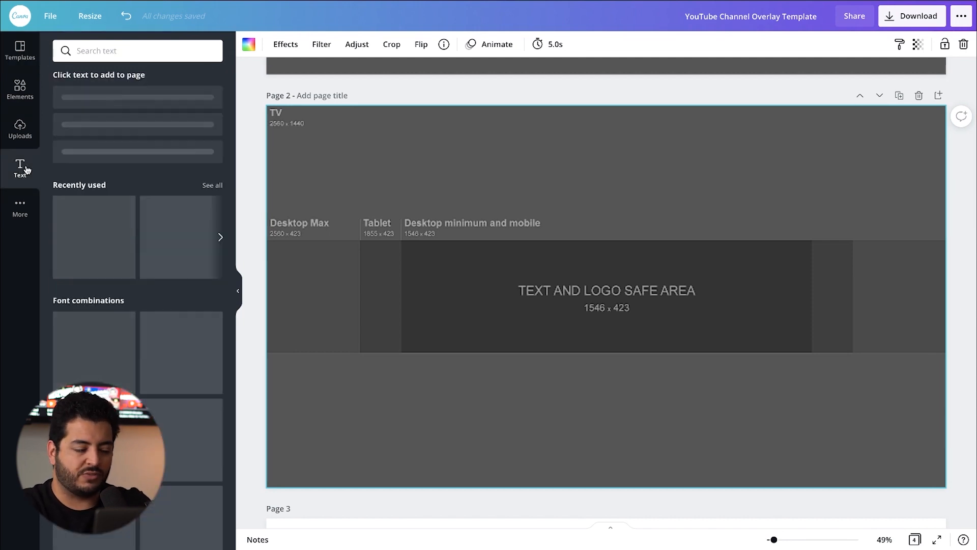
click(117, 102)
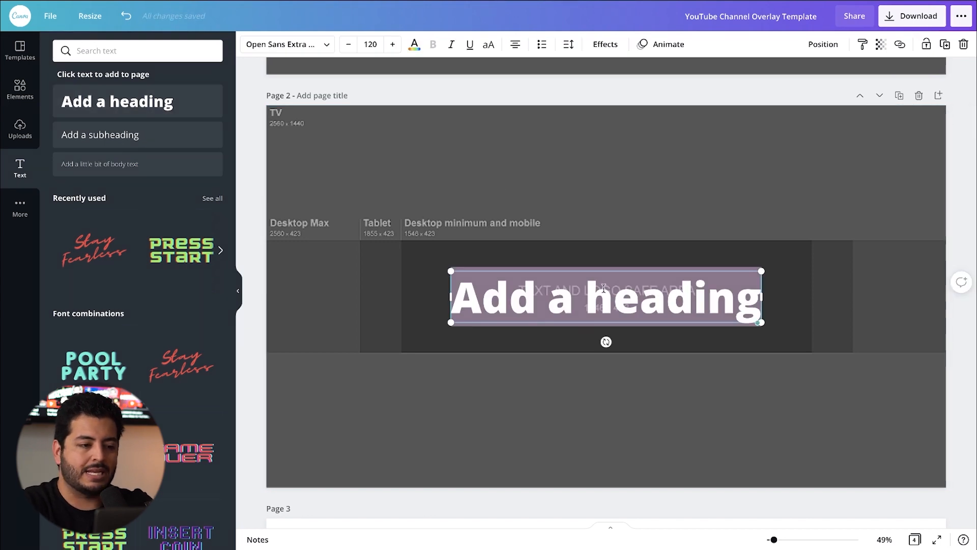
Step: Try the Horizon font on the heading, then set it to Lovelo
click(326, 45)
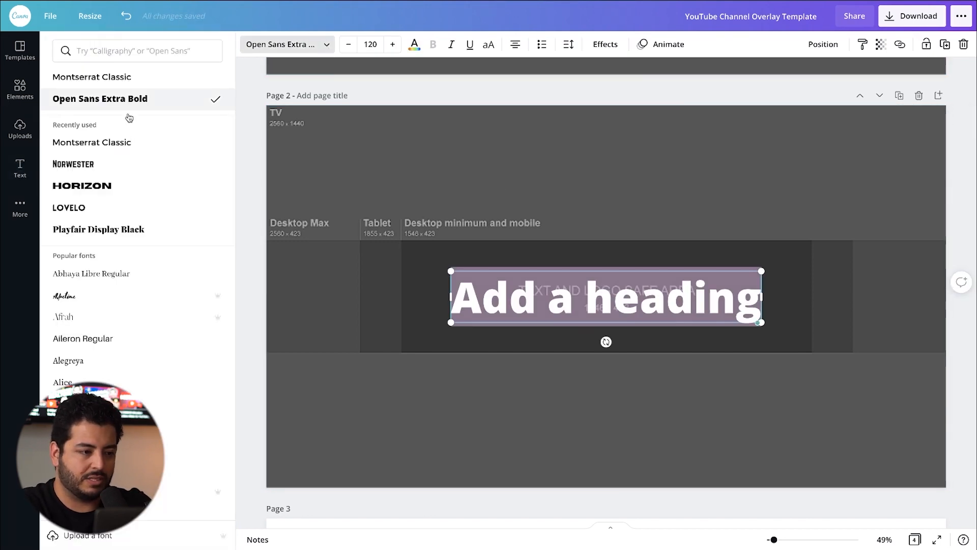
click(142, 186)
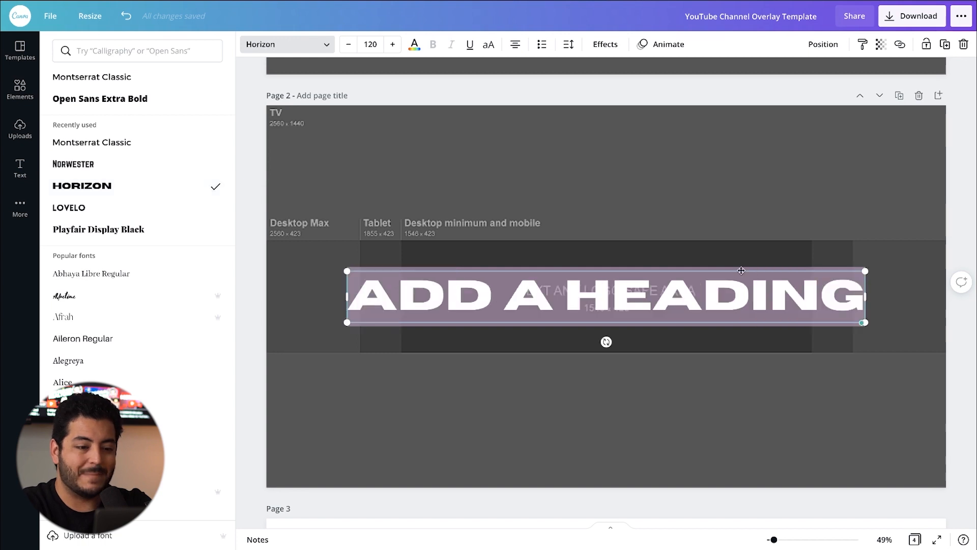
click(83, 213)
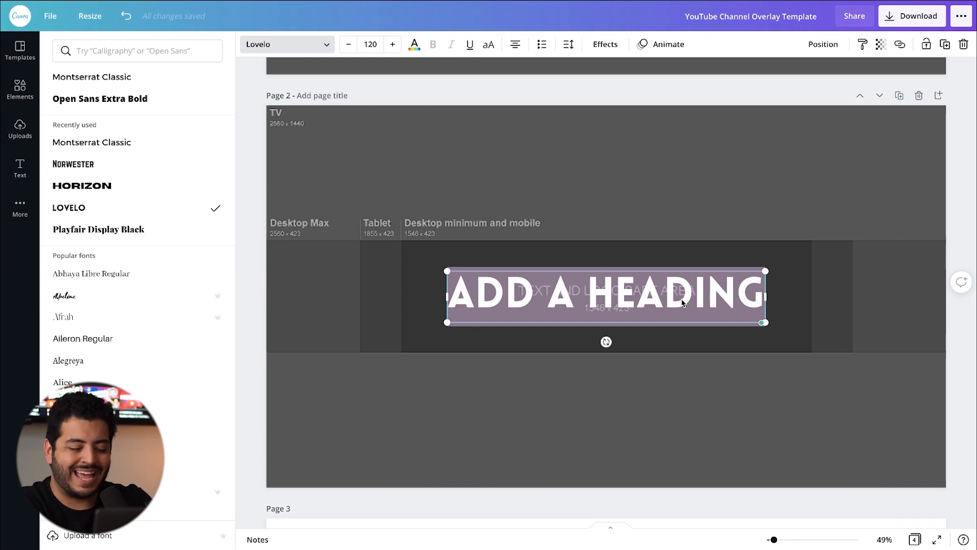
Step: Replace the heading's placeholder text with "LIVING IN" and "VIRGINIA BEACH" on two lines
text(LIVI)
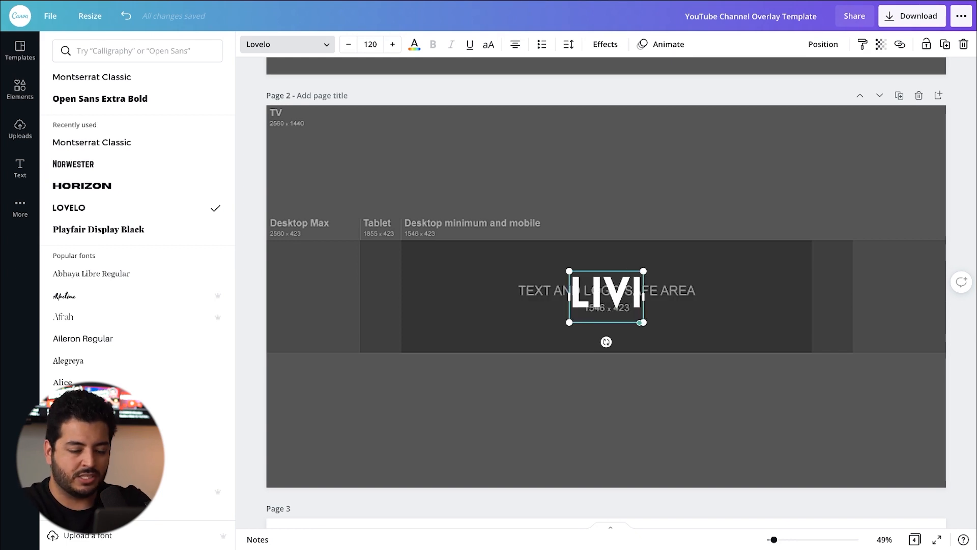
key(BackSpace)
text(ING IN)
key(Return)
text(VIRGINIA BEACH)
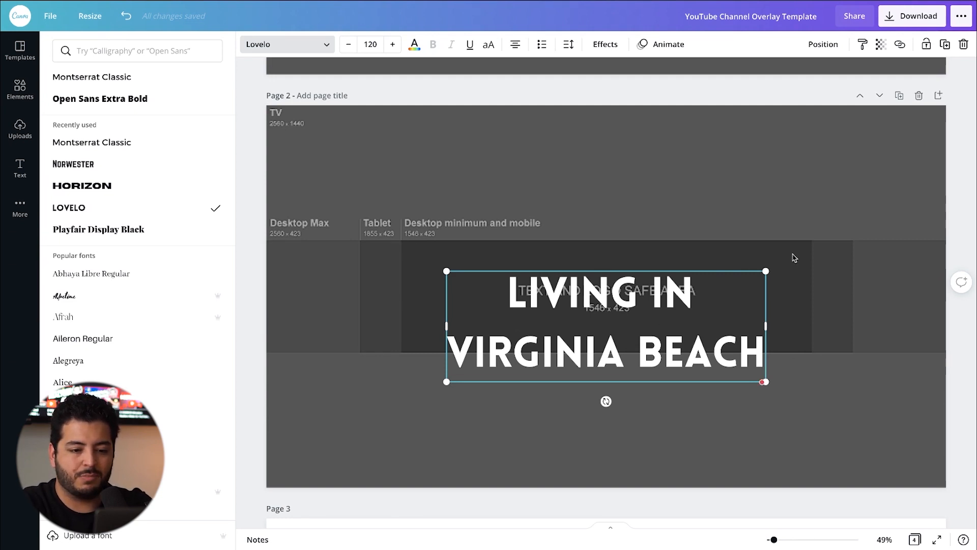
Step: Move the two-line heading up and toward the right side of the text and logo safe area
click(807, 323)
drag(671, 288, 816, 383)
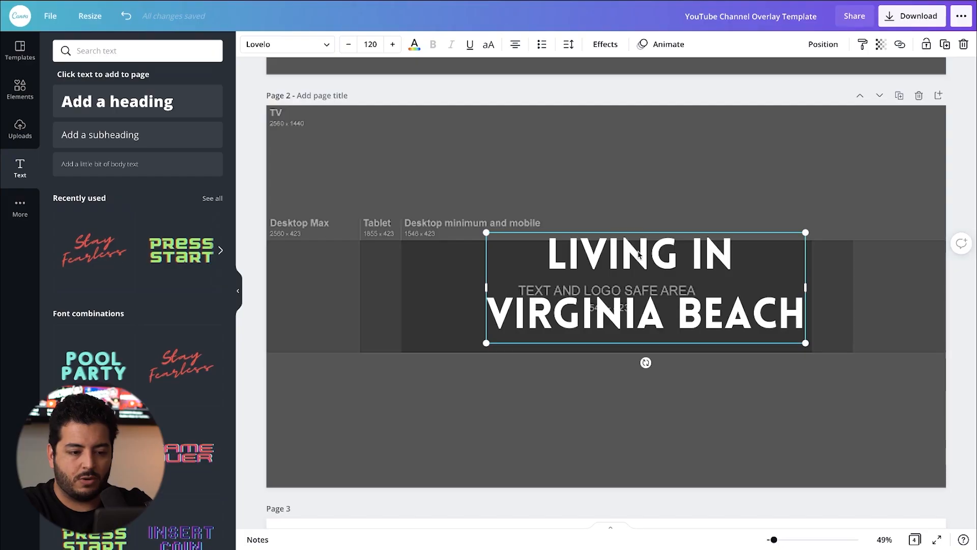
drag(637, 256, 657, 265)
Step: Right-align all of the heading text and set its line spacing to 0.9
click(707, 312)
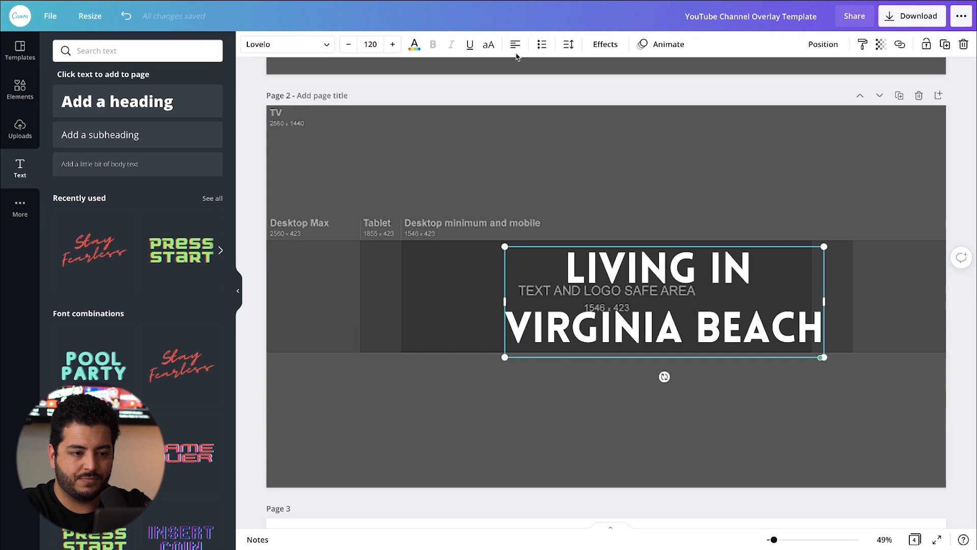
key(ctrl+a)
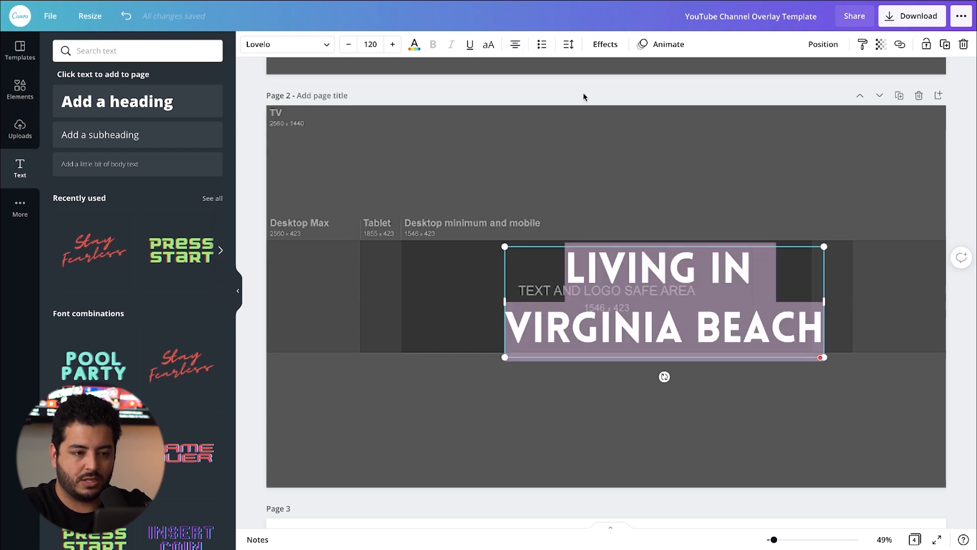
click(515, 47)
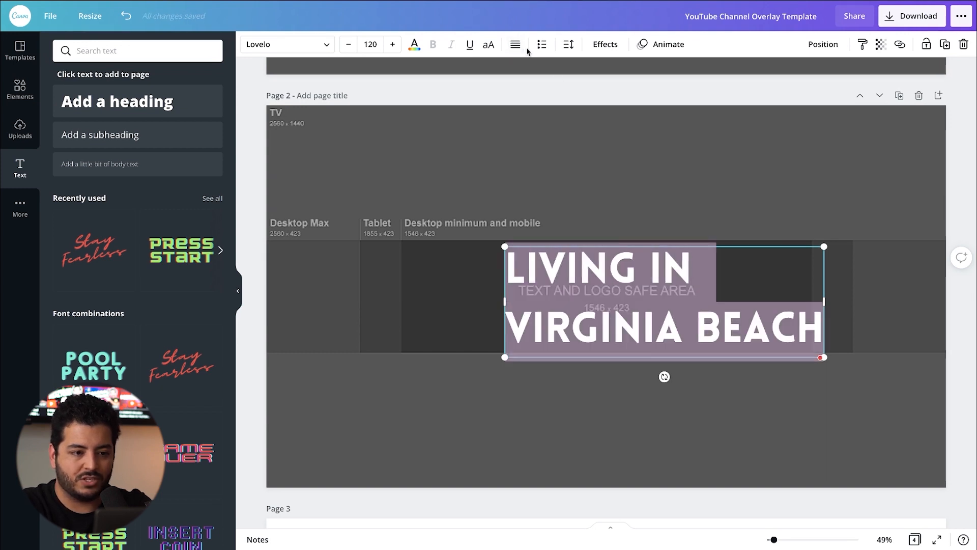
click(517, 48)
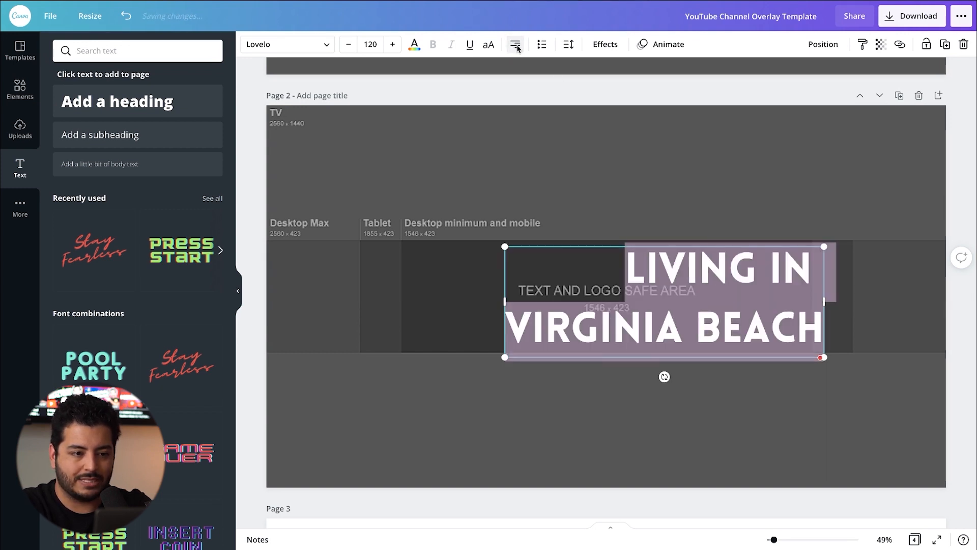
click(570, 46)
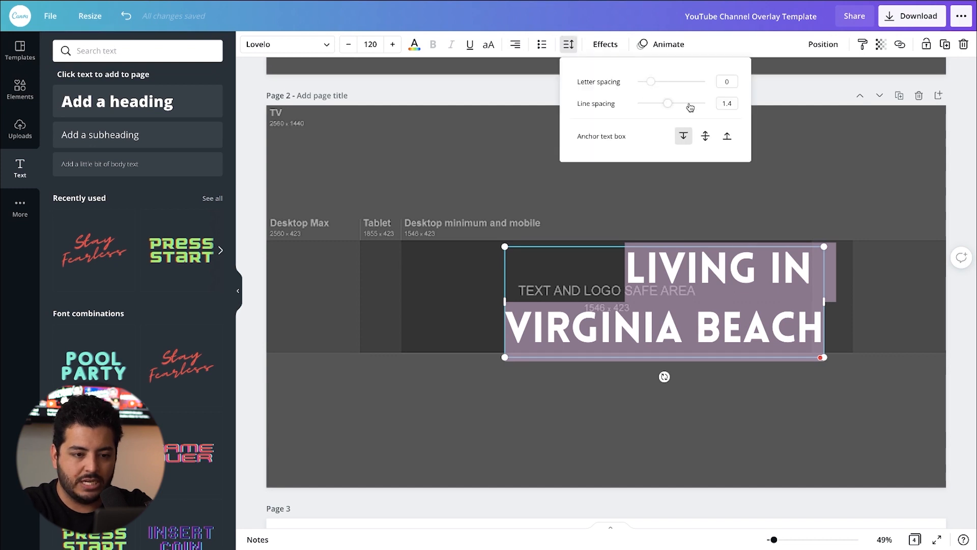
drag(666, 103, 652, 112)
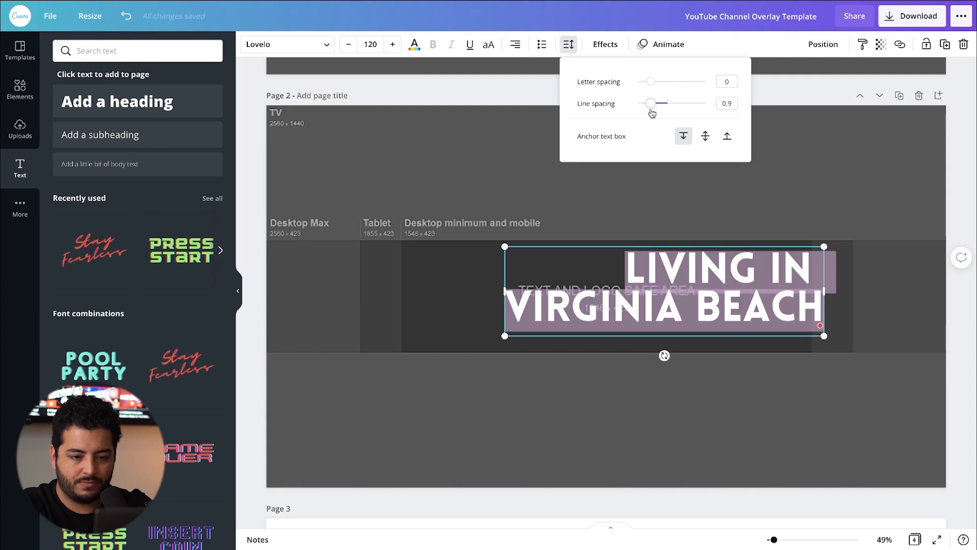
click(826, 416)
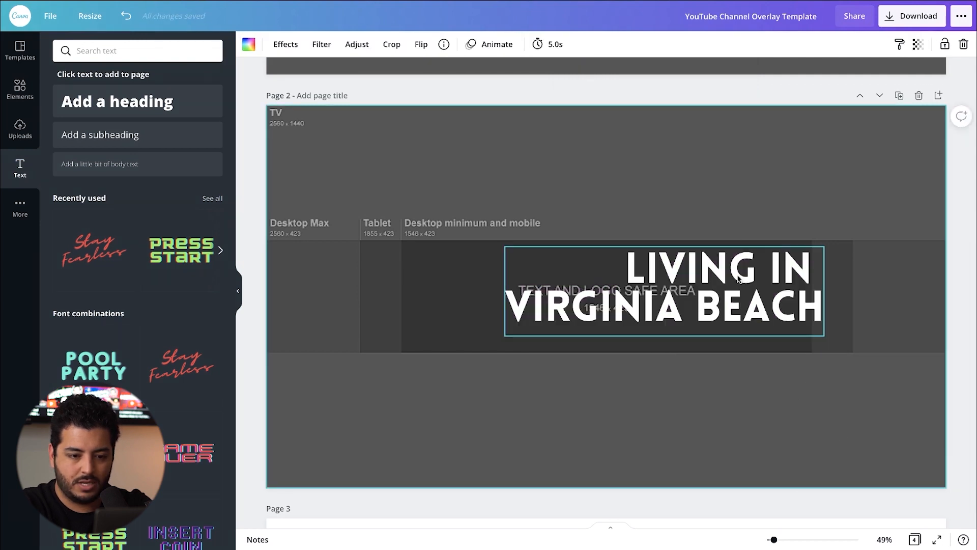
Step: Remove the trailing space after "LIVING IN" and place the heading in the safe area's upper-right corner
drag(818, 272, 728, 272)
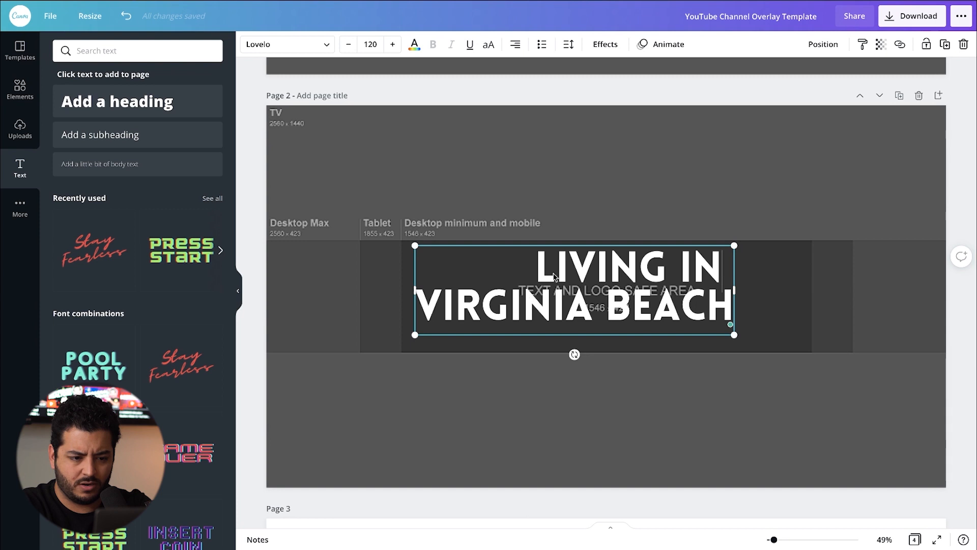
key(BackSpace)
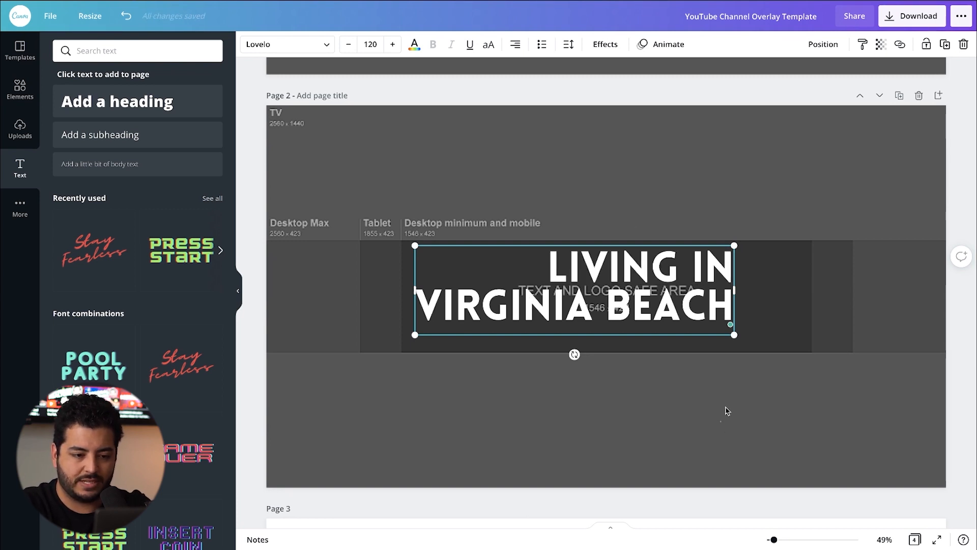
click(722, 424)
drag(668, 291, 758, 267)
click(867, 304)
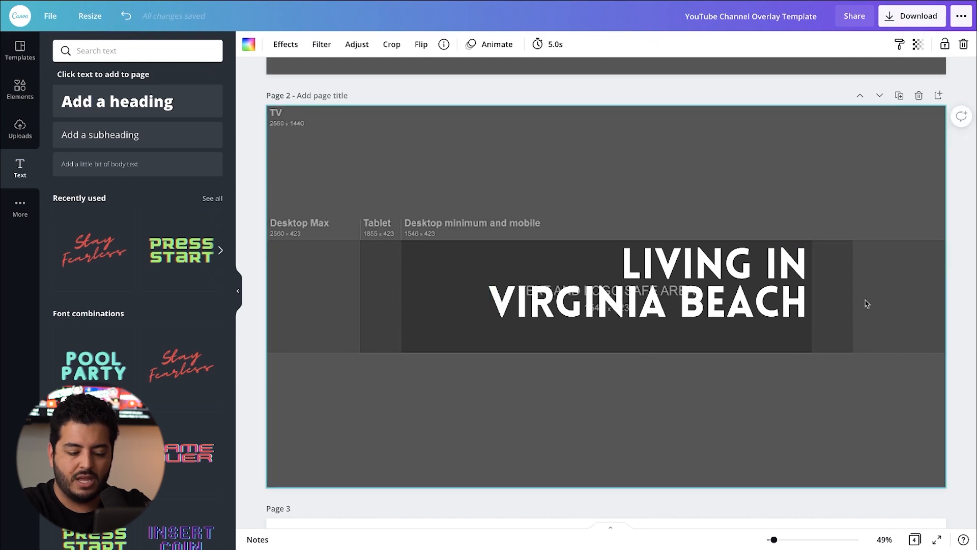
Step: Nudge the heading slightly up and fine-tune its horizontal position inside the safe area's right edge
click(719, 309)
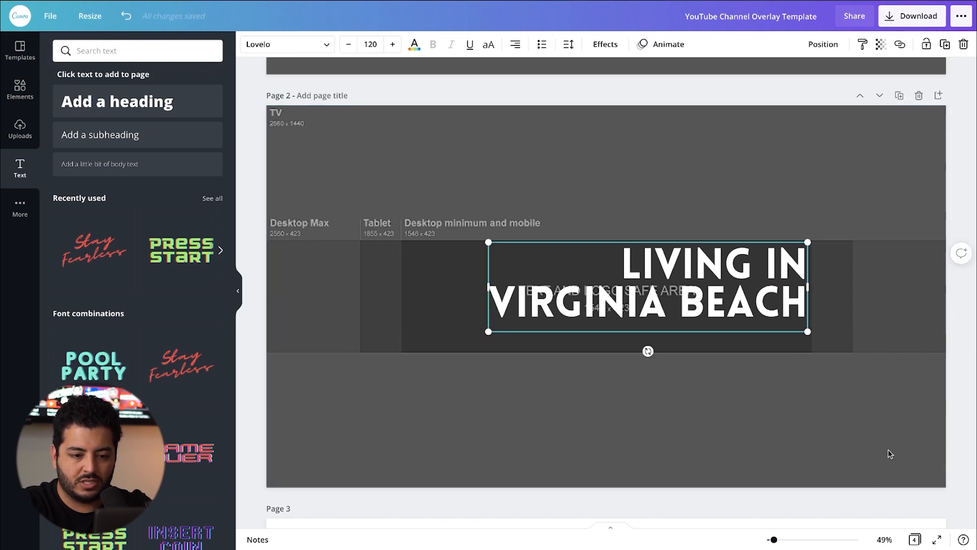
key(Up)
key(Up)
key(Up)
key(Up)
key(Up)
key(Up)
key(Up)
key(Up)
key(Up)
key(Up)
key(Up)
key(Up)
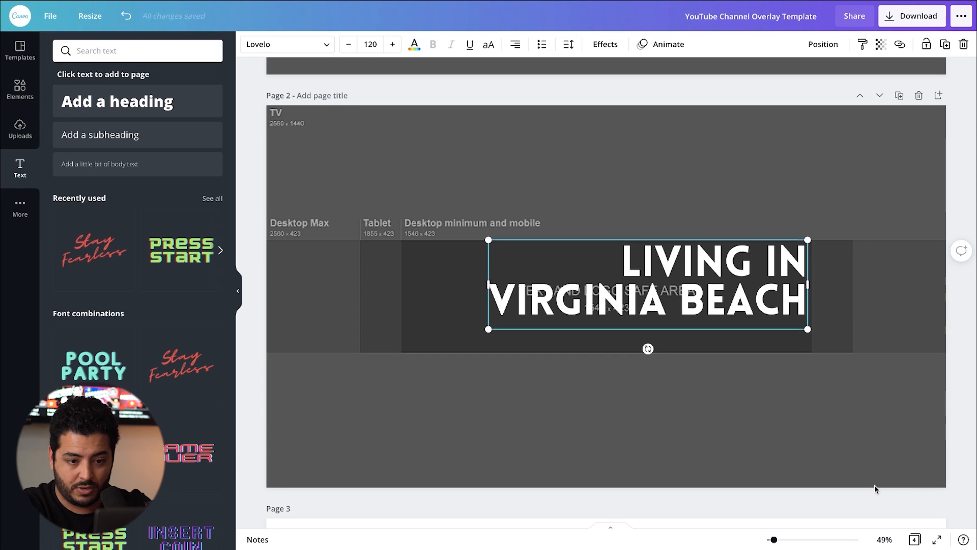
key(Right)
key(Right)
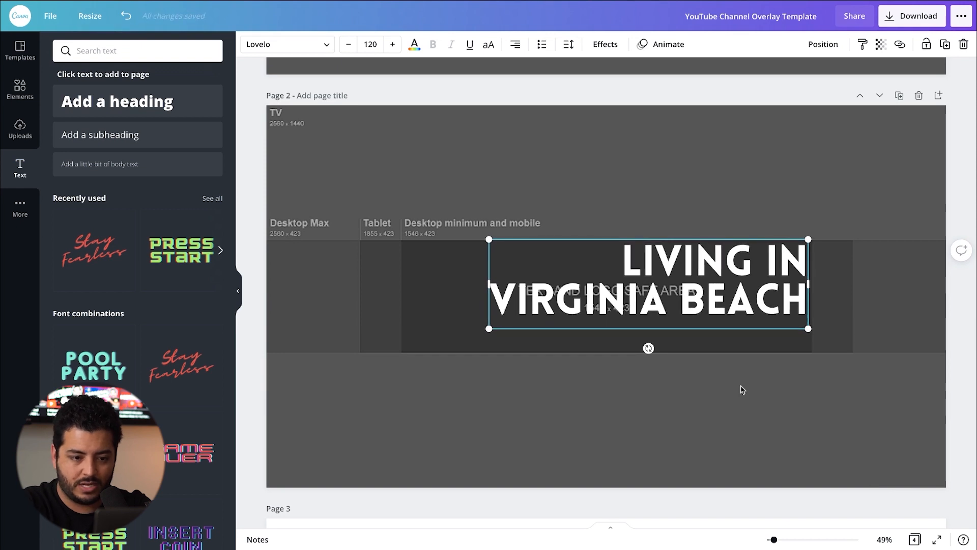
click(672, 226)
drag(763, 304, 760, 301)
click(731, 191)
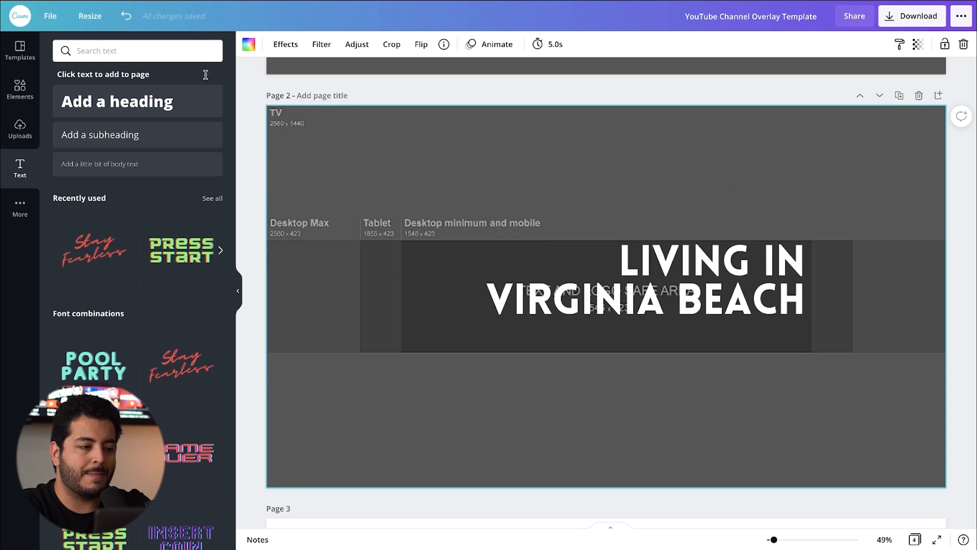
Step: Insert the uploaded photo of the smiling man holding a YouTube plaque and position it on the page's left half
scroll(93, 242, down, 10)
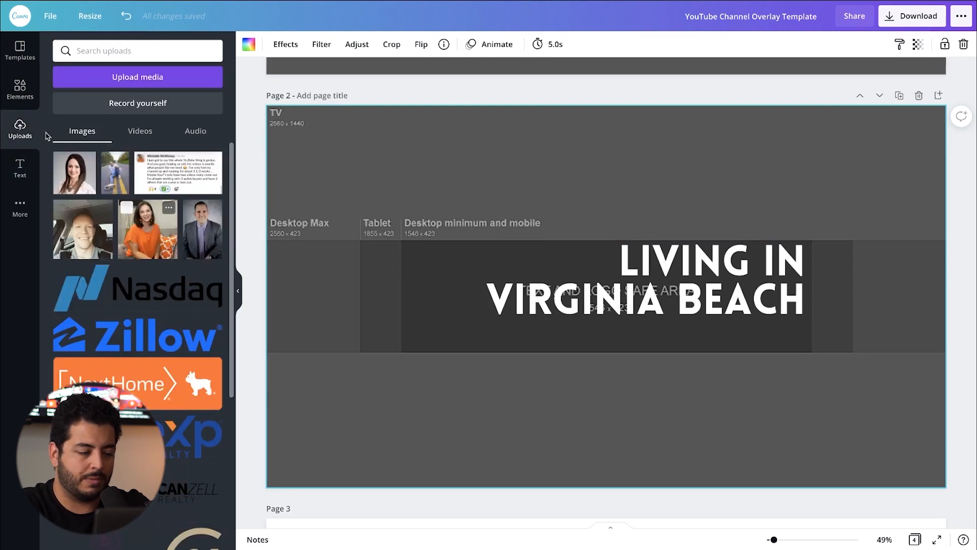
scroll(93, 243, down, 10)
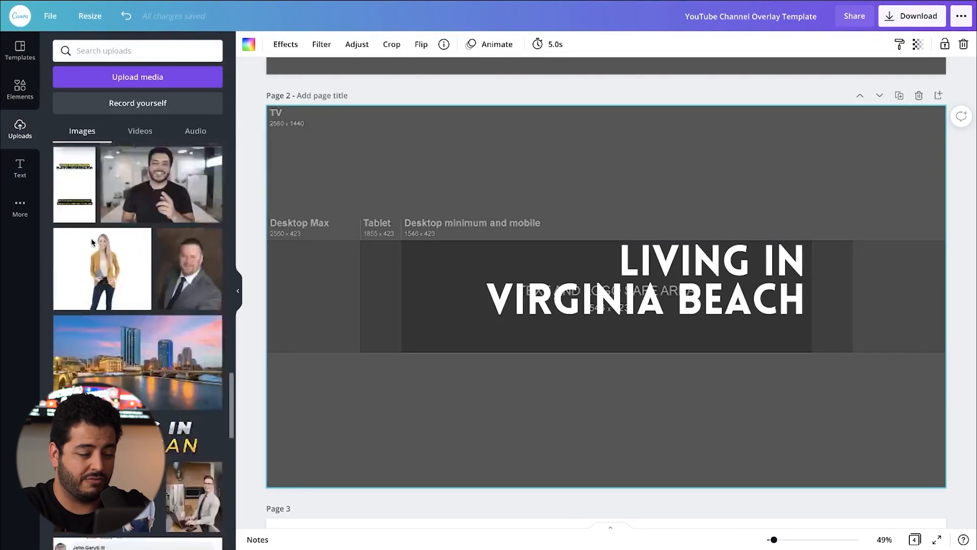
scroll(98, 253, down, 10)
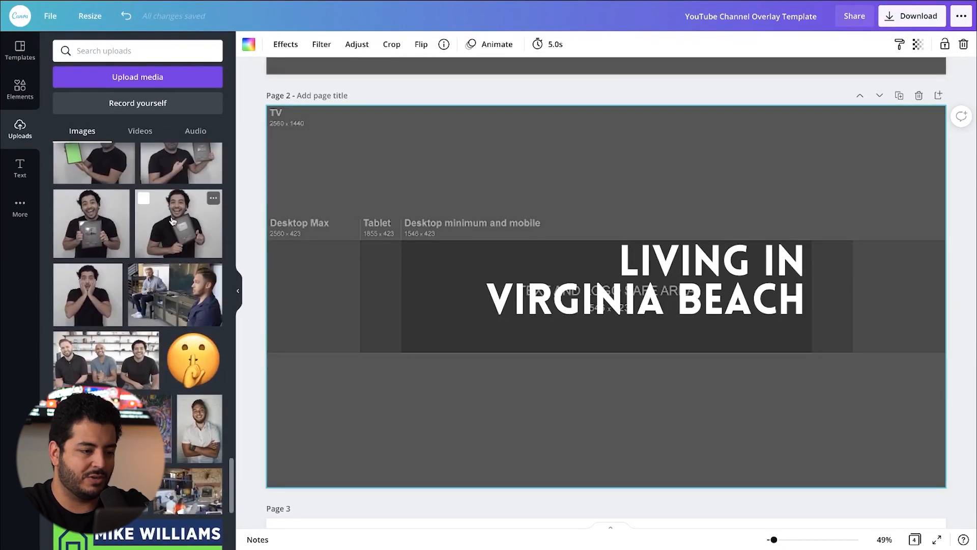
click(178, 224)
drag(644, 174, 451, 169)
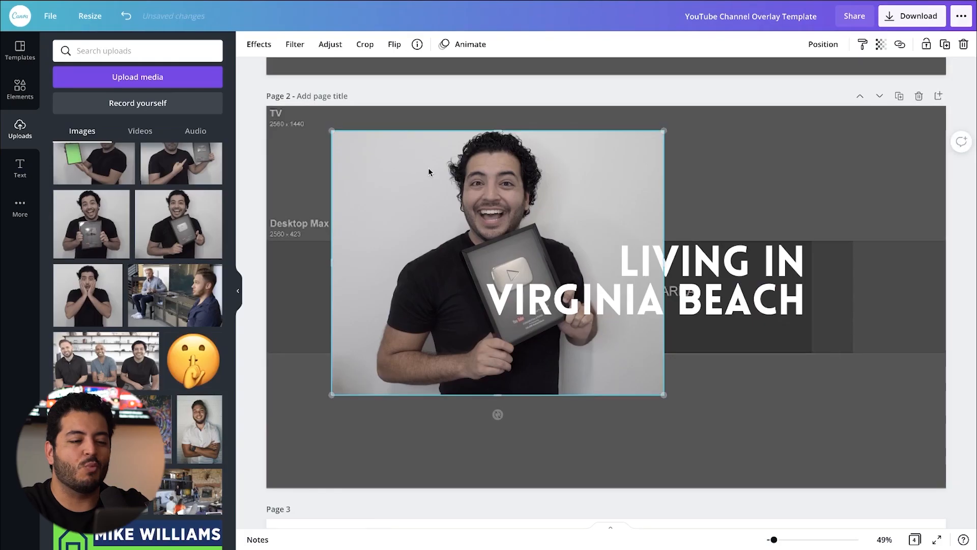
click(429, 172)
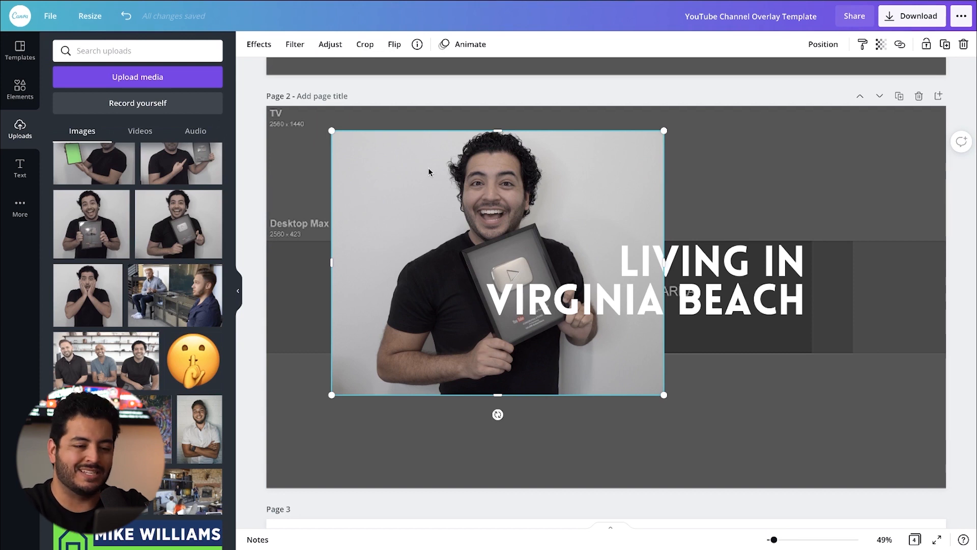
drag(417, 178, 419, 190)
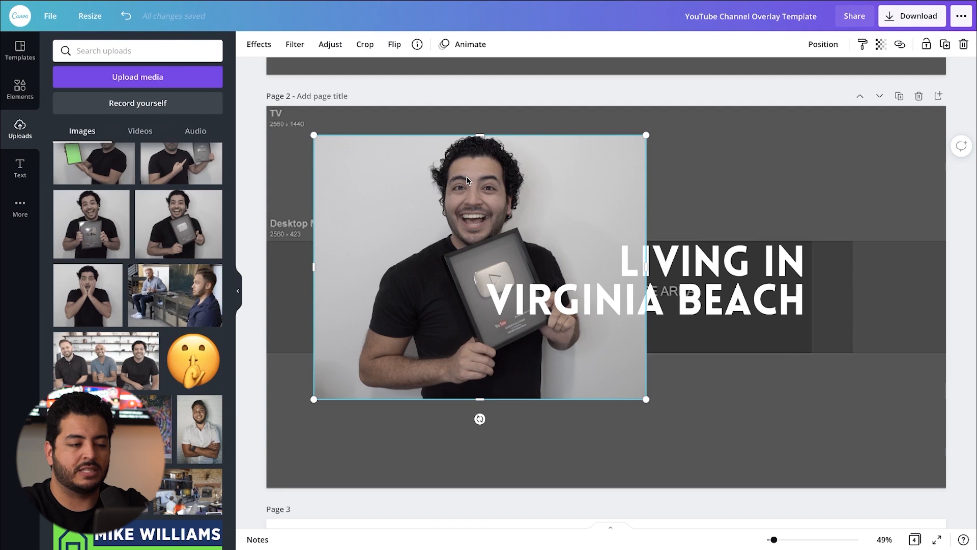
Step: Remove the photo's background and scale the cutout down from its upper-left corner
click(247, 42)
click(115, 109)
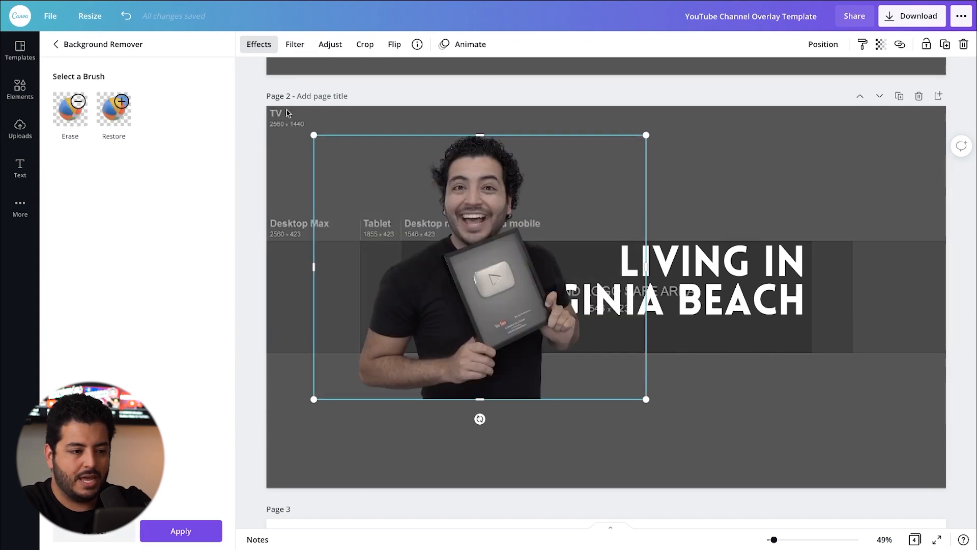
drag(310, 135, 388, 171)
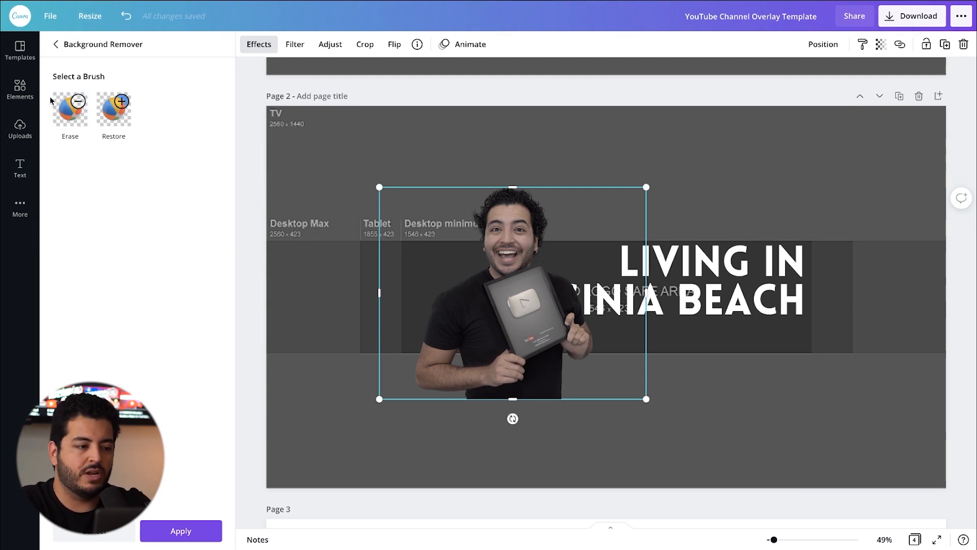
Step: Try the Erase brush at size 25 on the cutout's shoulder and undo the stroke
click(76, 114)
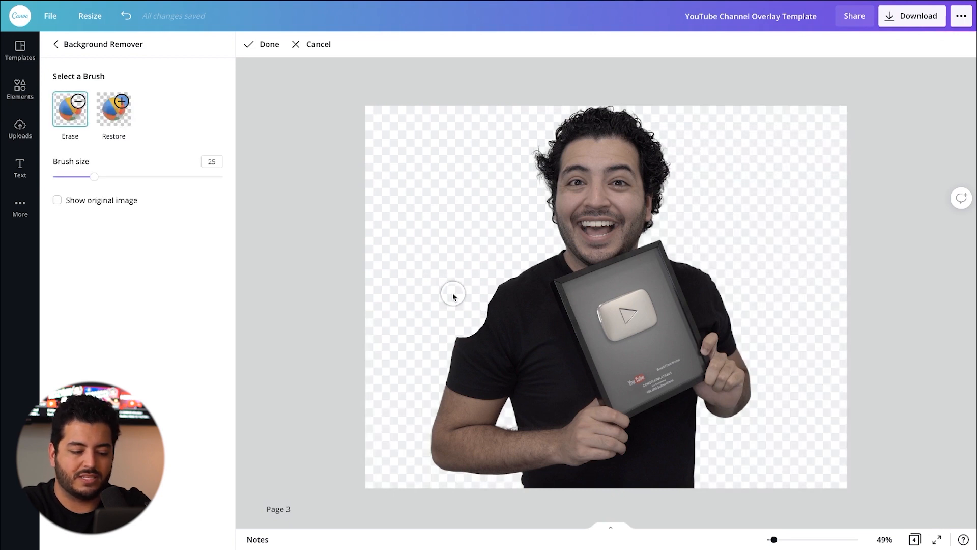
key(ctrl+z)
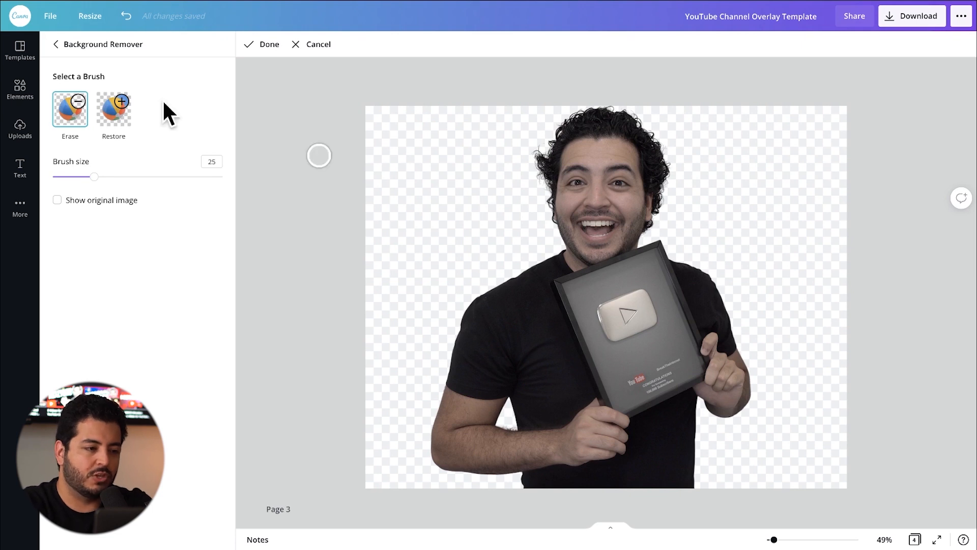
click(58, 45)
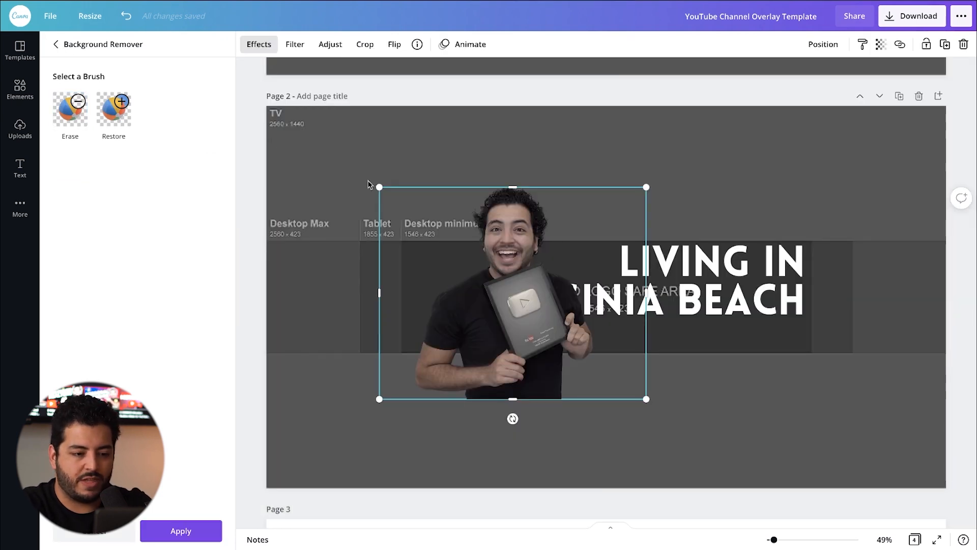
Step: Scale the portrait cutout down from its upper-left corner and move it to the left end of the text and logo safe area
click(496, 249)
drag(522, 216, 466, 202)
drag(324, 176, 422, 251)
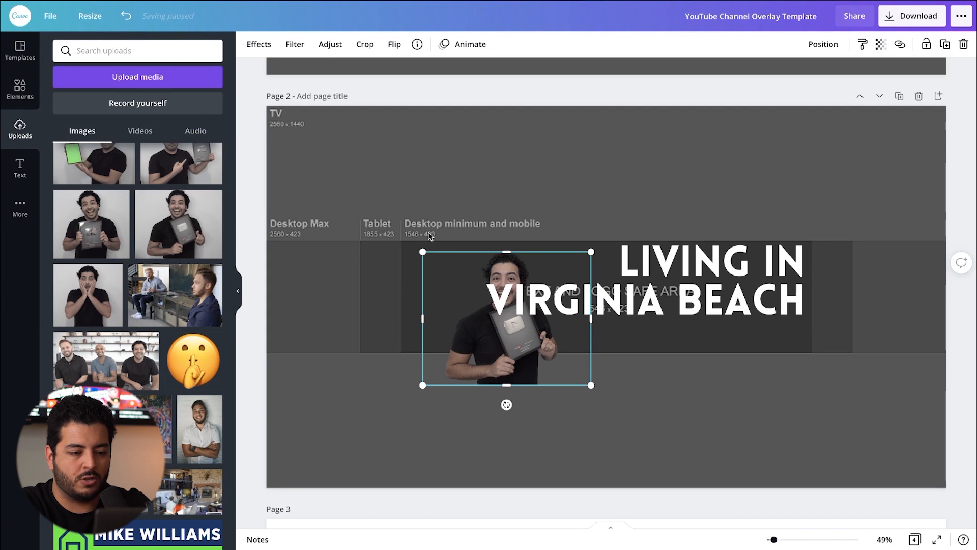
drag(503, 325, 479, 317)
key(ctrl+z)
drag(541, 355, 503, 330)
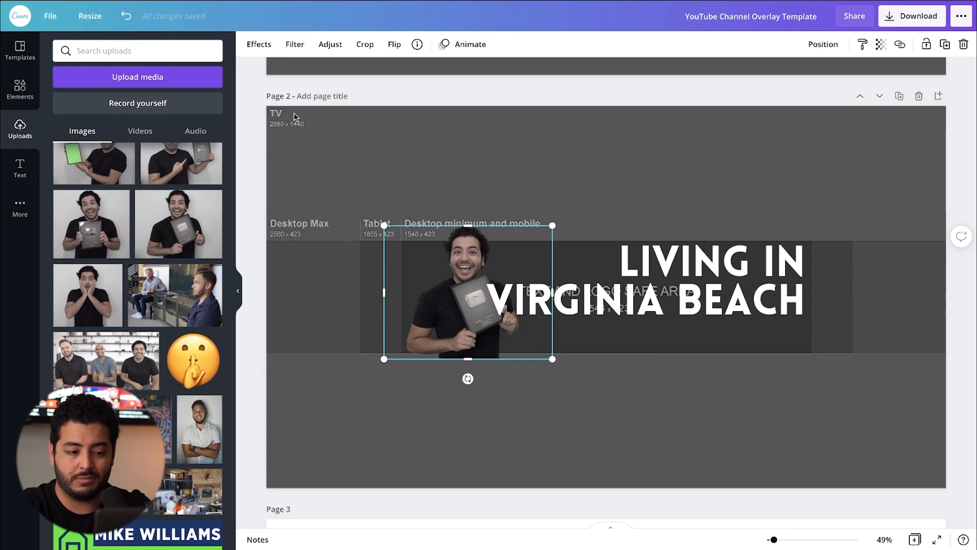
Step: Shrink the cutout further until it fits the safe area's height, and align it between the area's upper and lower edges
drag(389, 228, 399, 236)
drag(467, 257, 447, 256)
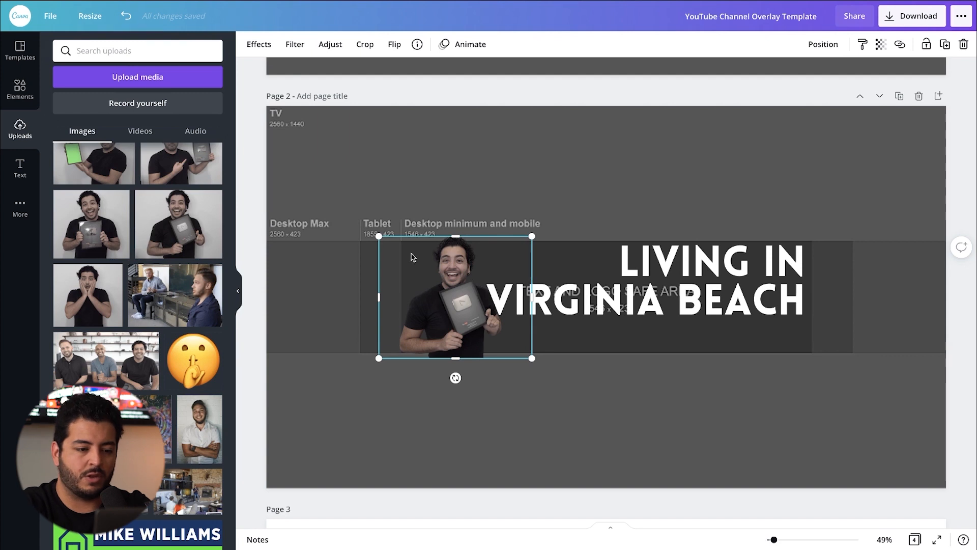
drag(379, 238, 389, 245)
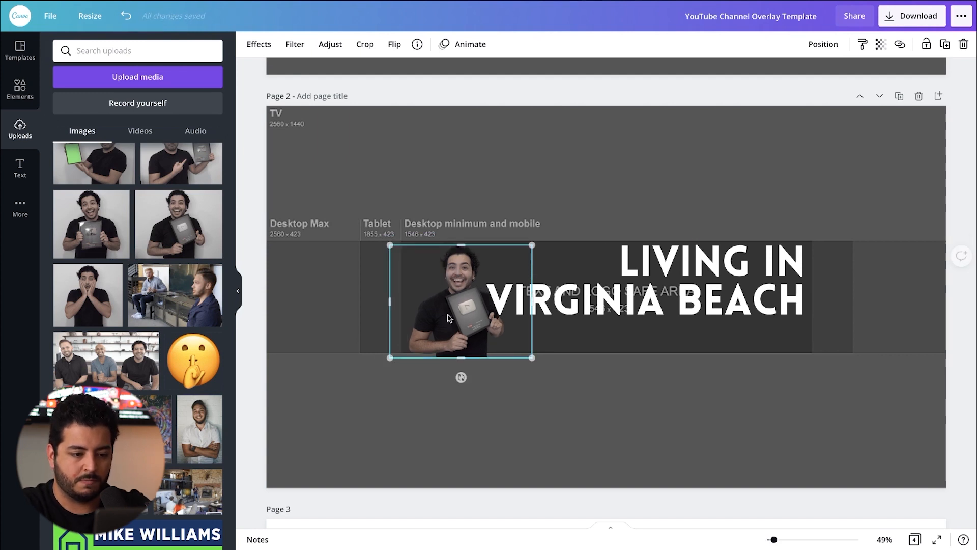
drag(481, 329, 481, 321)
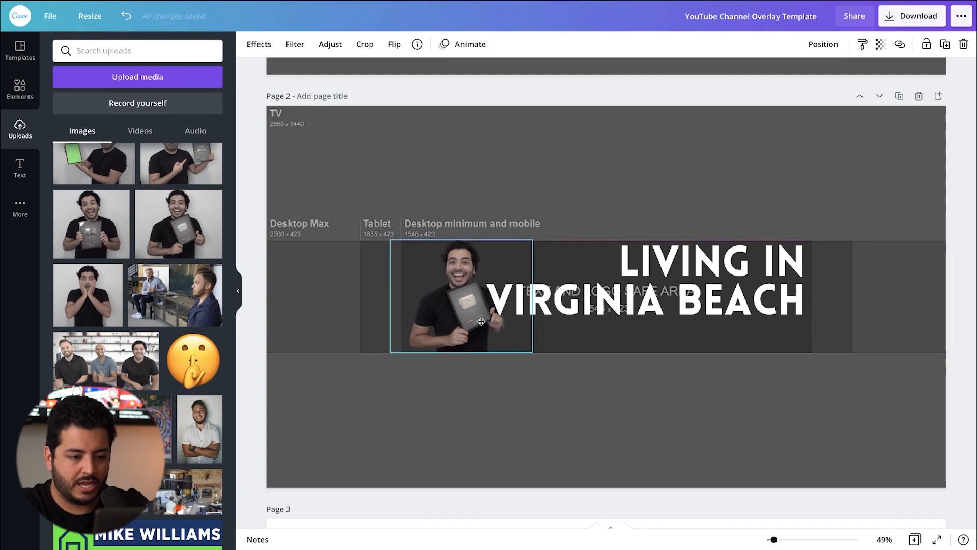
click(474, 444)
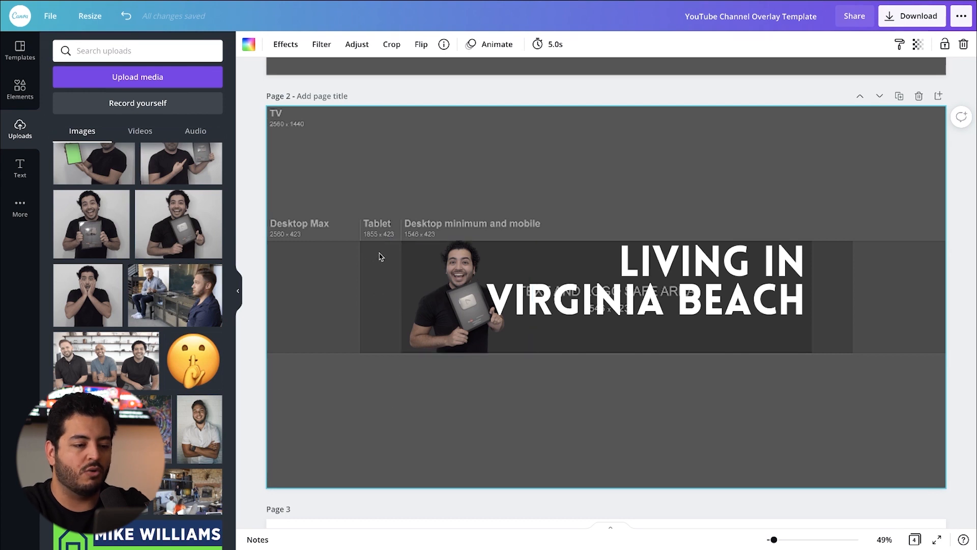
Step: Shift the cutout partly past the safe area's left edge and bring it back just inside that edge
drag(468, 318, 430, 317)
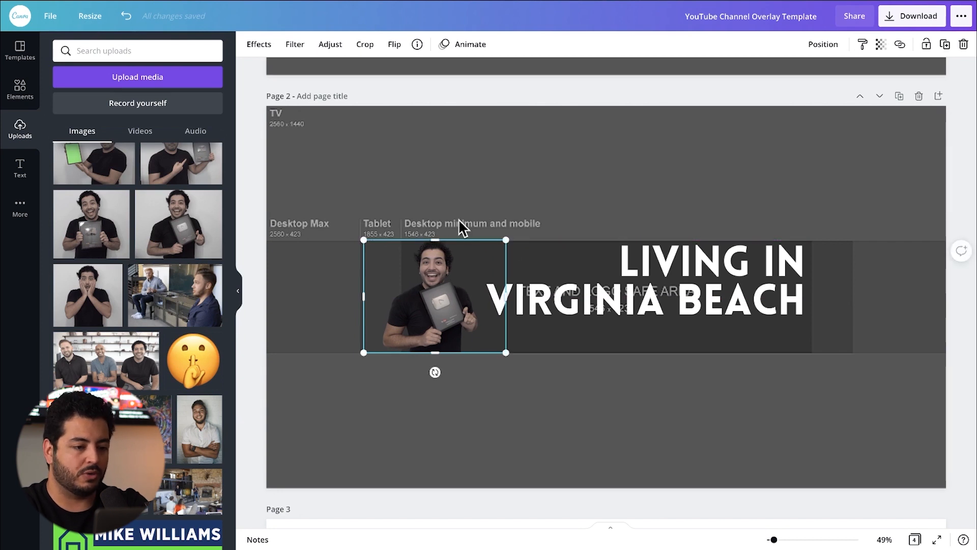
click(517, 397)
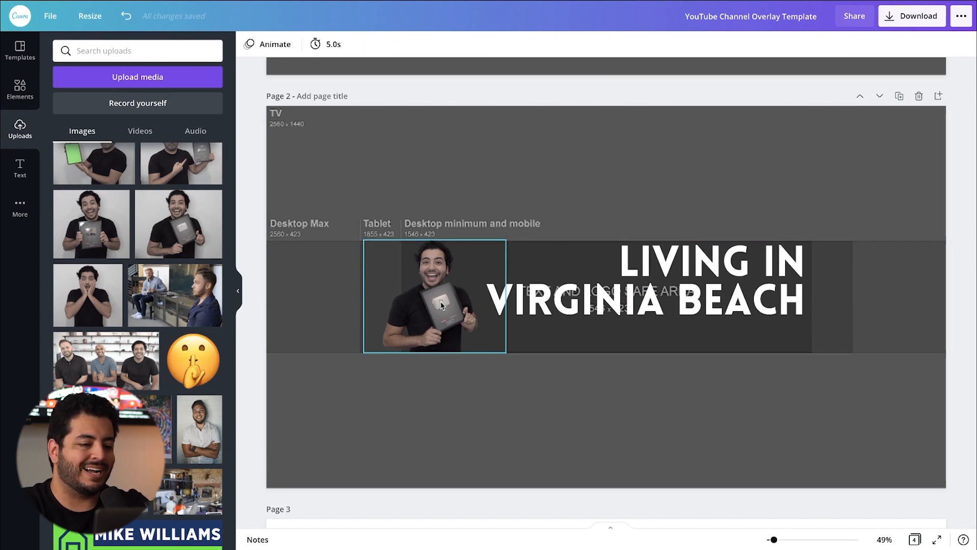
drag(441, 312, 464, 312)
click(554, 377)
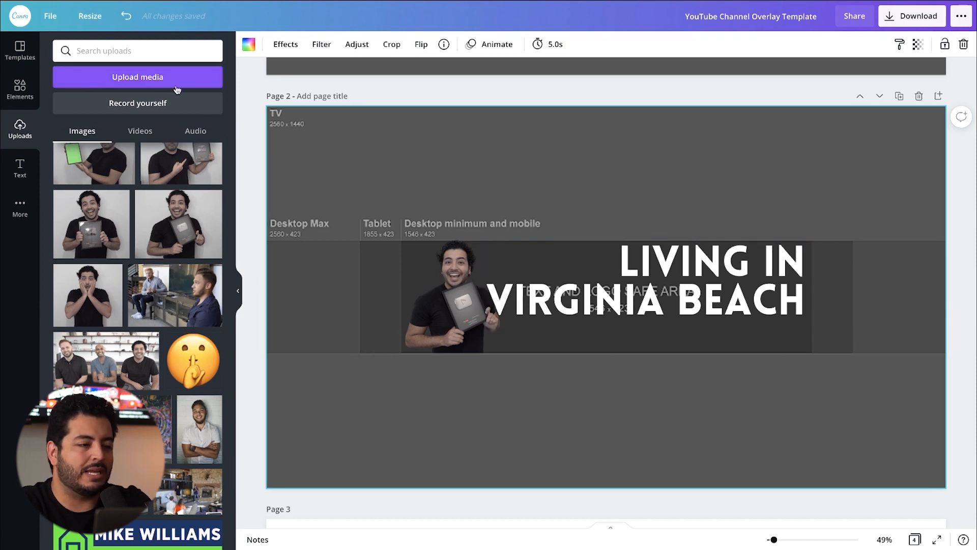
Step: Add a heading text reading "EVERYTHING YOU NEED TO KNOW ABOUT LIVING IN MARKET" below the Virginia Beach title
click(19, 168)
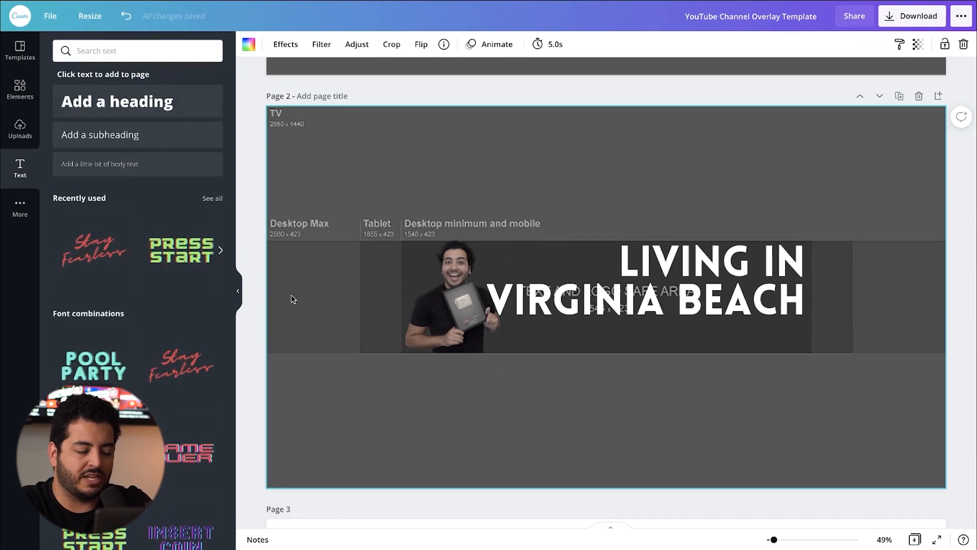
click(135, 108)
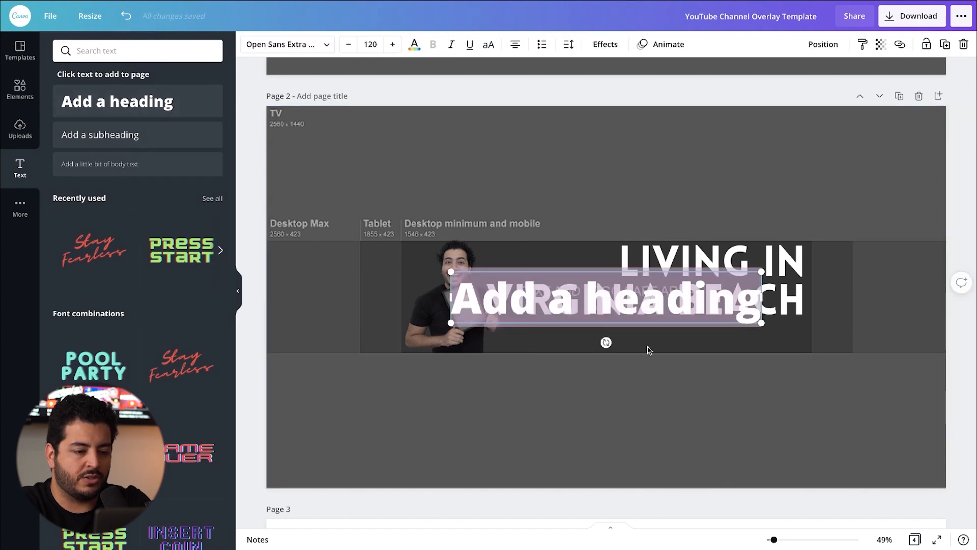
text(EVERYTHI)
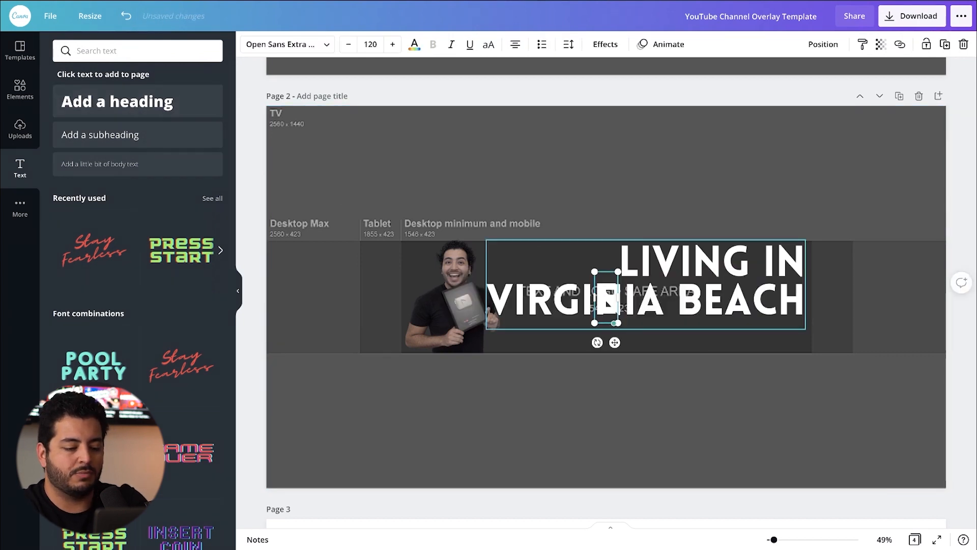
key(BackSpace)
key(BackSpace)
key(BackSpace)
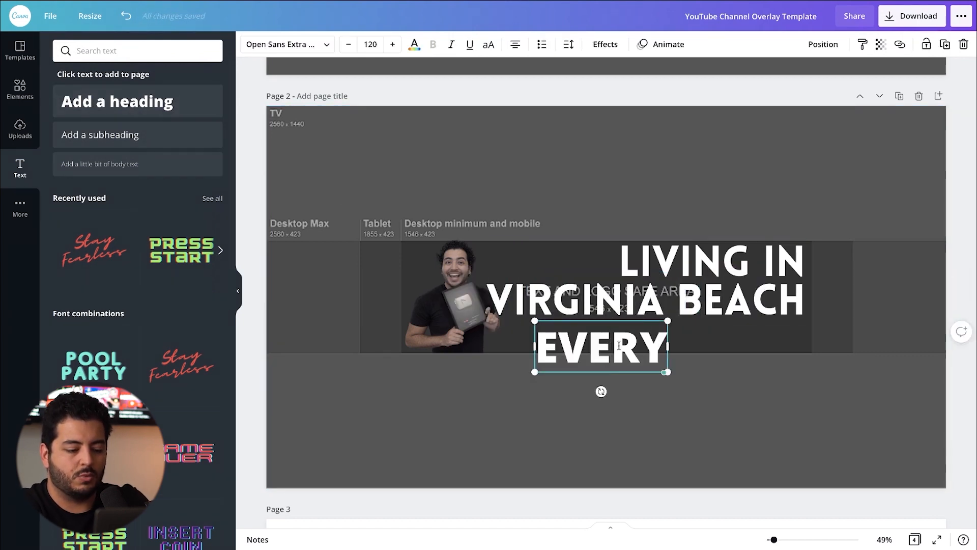
double_click(619, 346)
text(EVERYTHING YOU NEED TO)
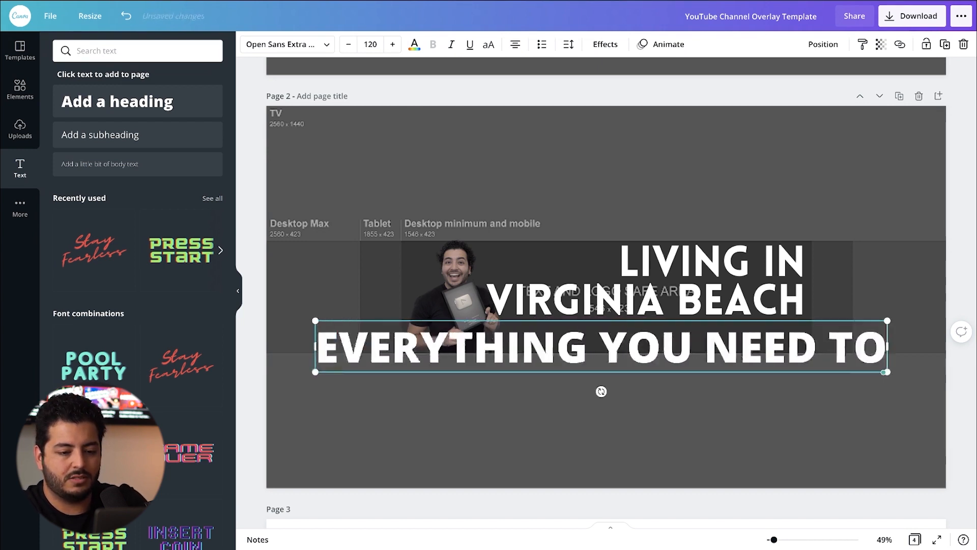
text( KNOW ABOUT LIVING IN MARKET)
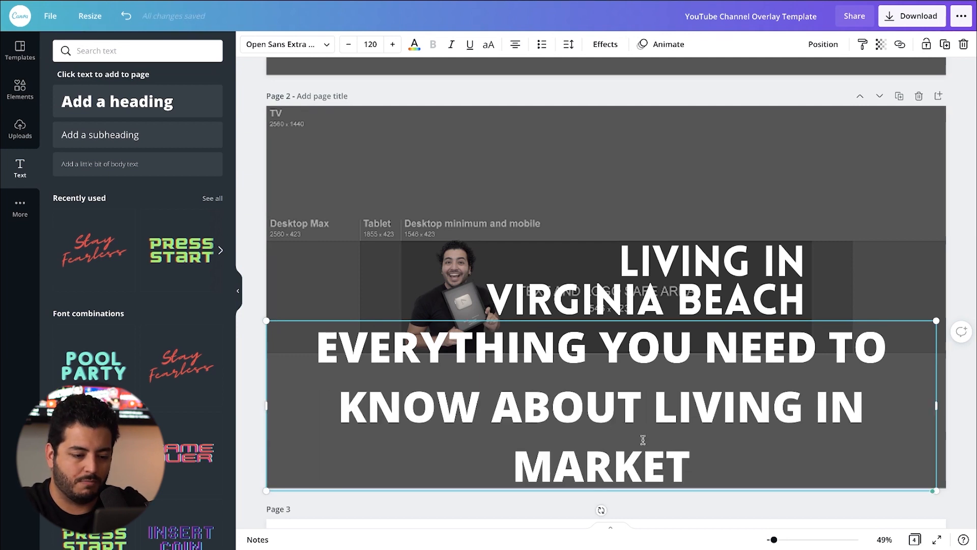
Step: Set the font size of the entire new tagline to 50
key(ctrl+a)
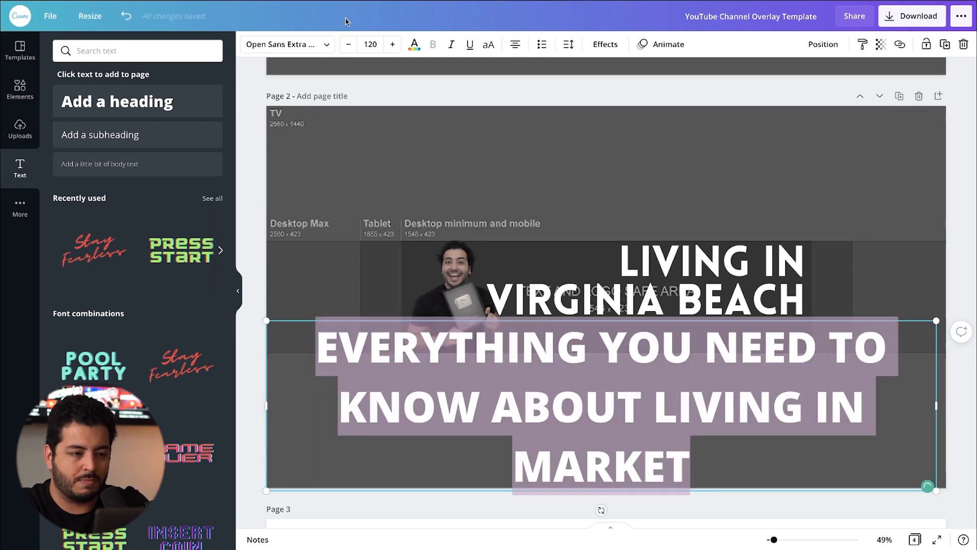
click(349, 44)
click(349, 44)
click(349, 44)
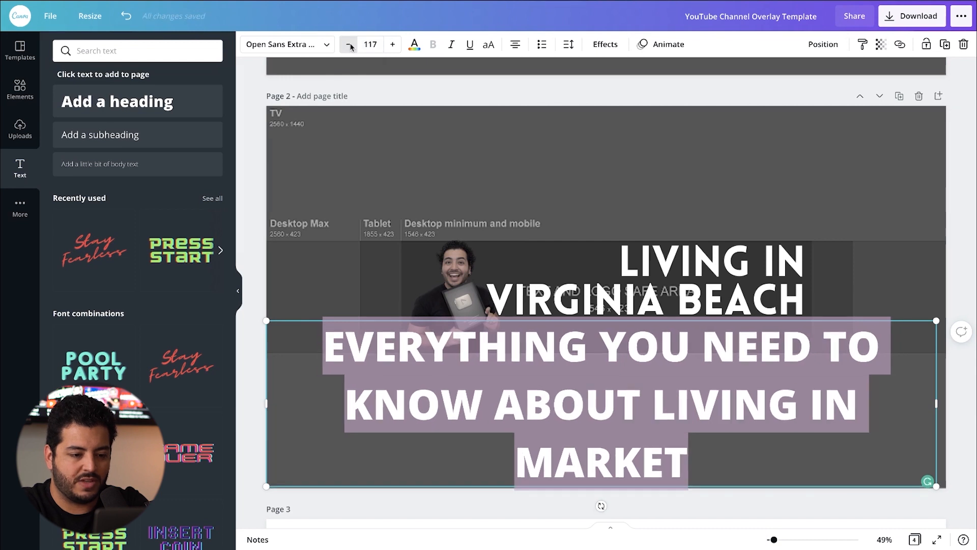
click(348, 44)
click(348, 44)
click(348, 44)
click(348, 44)
click(348, 44)
click(348, 44)
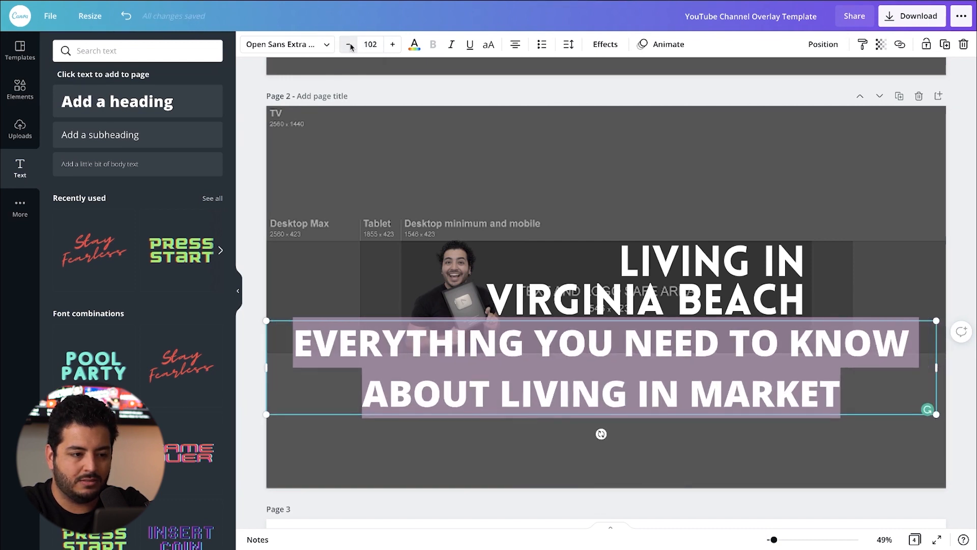
click(349, 44)
click(348, 44)
click(348, 44)
click(369, 44)
text(50)
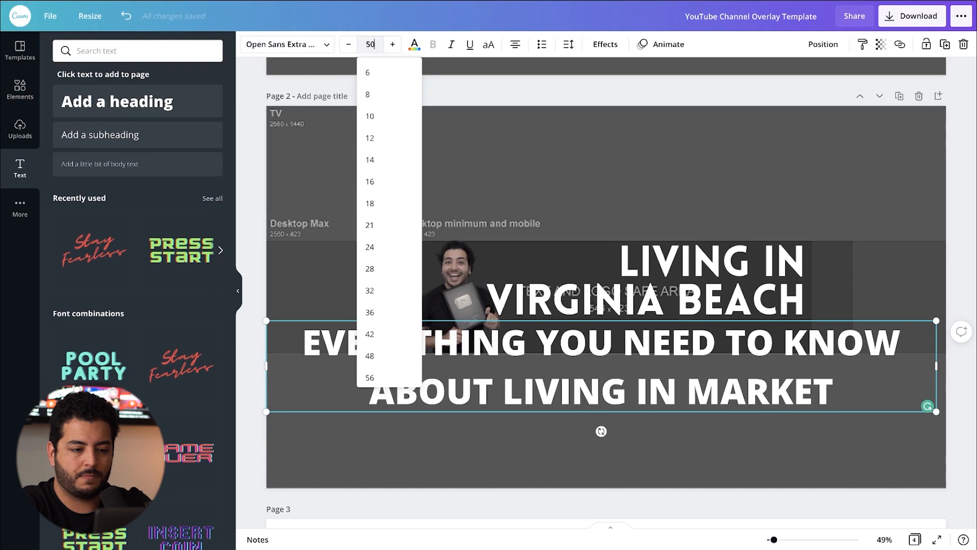
key(Return)
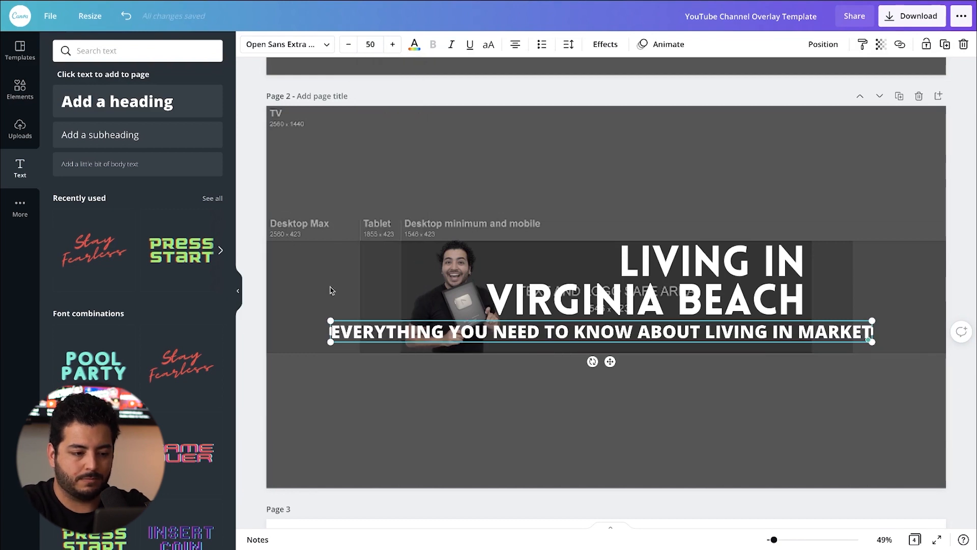
Step: Scale the tagline down to a font size of about 31.7 and align its right end with the title's right edge
drag(329, 319, 523, 337)
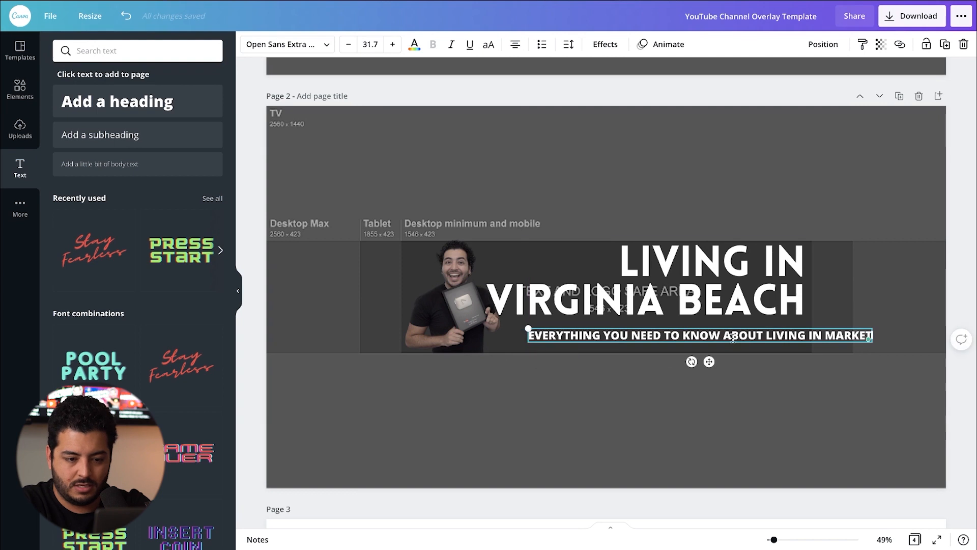
click(832, 414)
drag(828, 337, 763, 332)
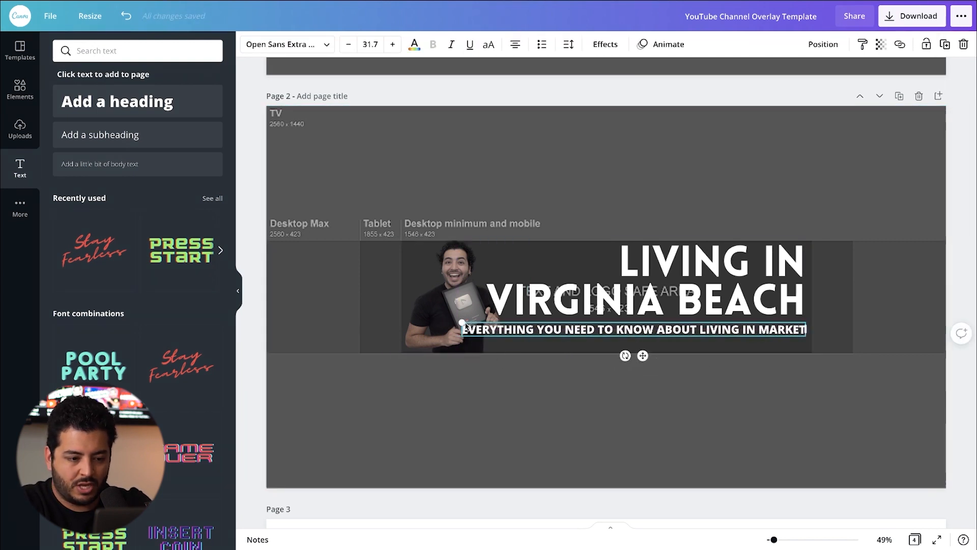
Step: Scale the tagline down from its left end to a font size of about 26.5 and nudge it up close beneath the title
drag(461, 323, 519, 325)
key(Up)
key(Up)
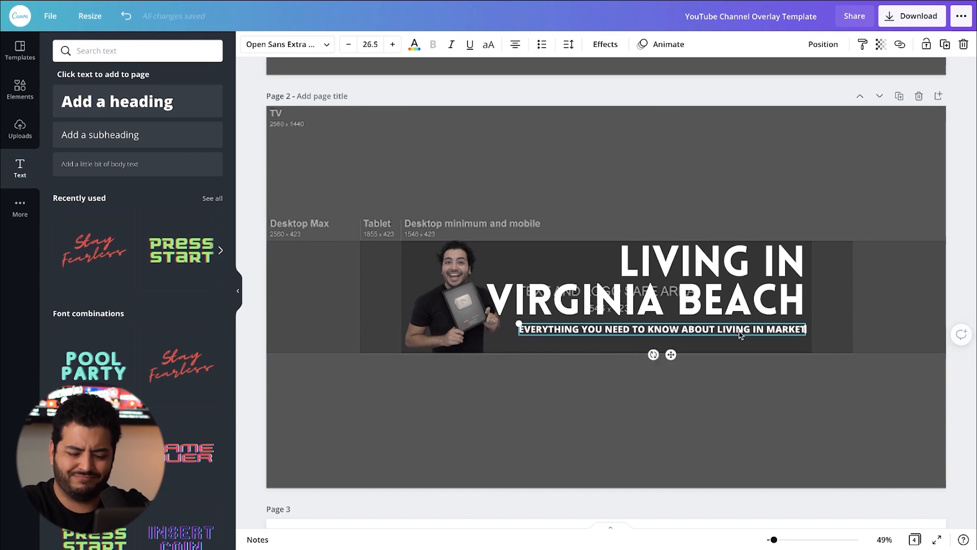
key(Up)
key(Up)
key(Up)
key(Up)
key(Up)
key(Up)
key(Up)
key(Up)
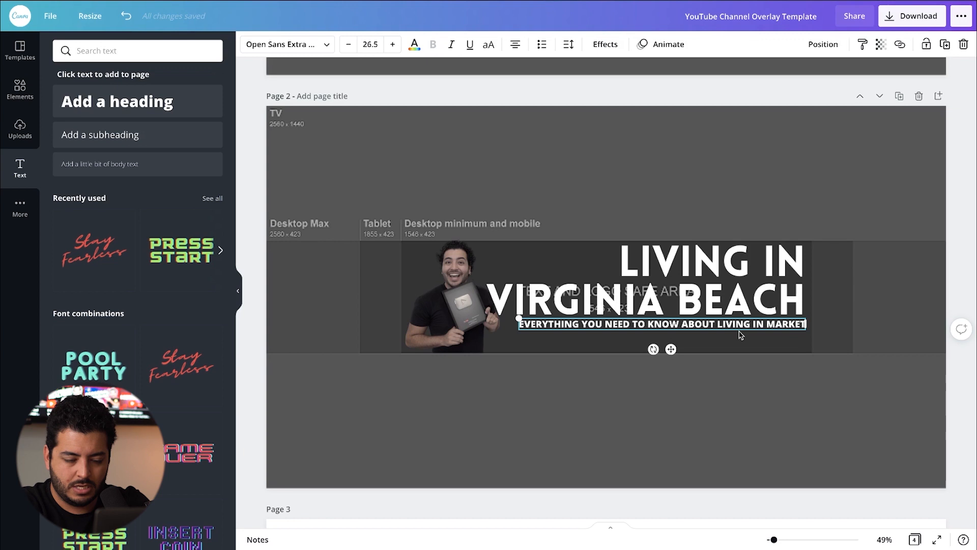
click(745, 441)
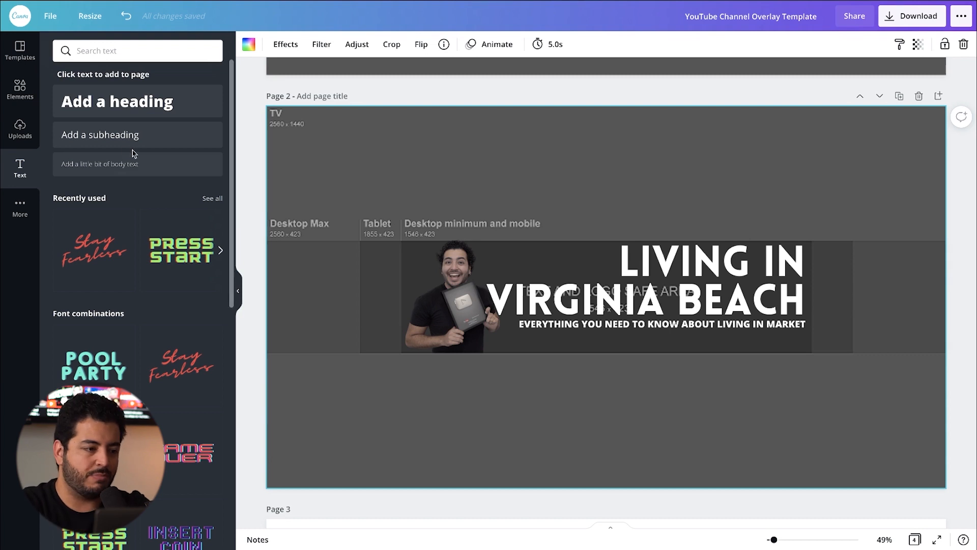
Step: Search the elements for "square", insert the solid square and place it as a thin blue bar beneath the tagline
click(5, 95)
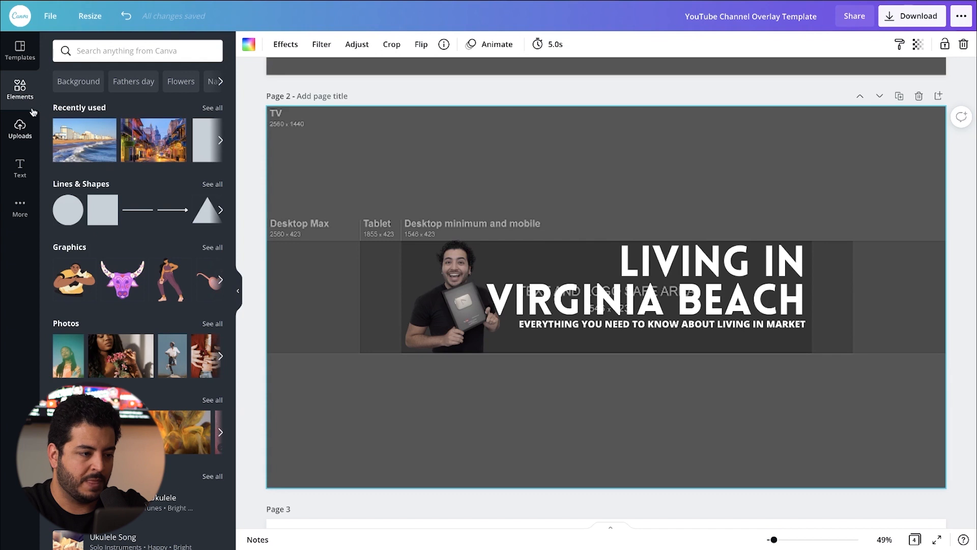
click(115, 51)
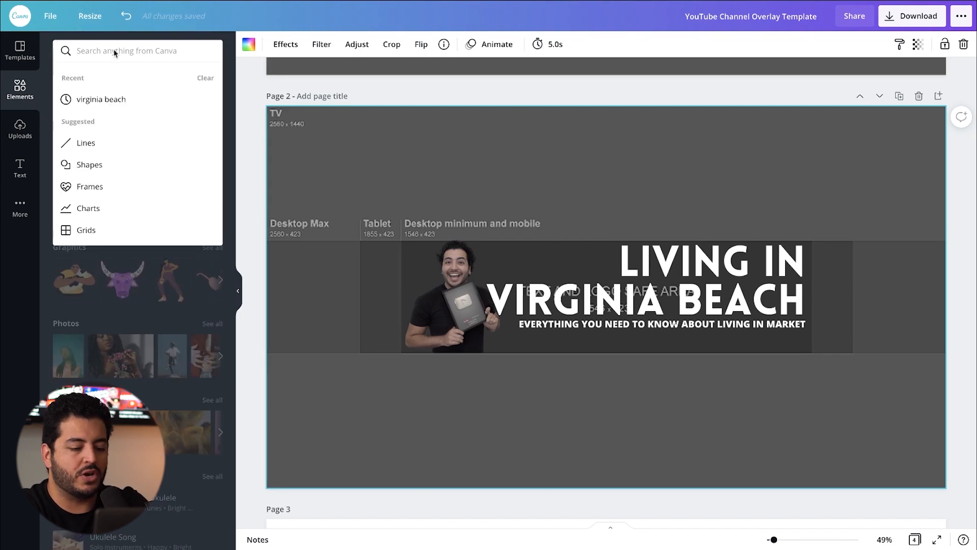
text(SQUARE)
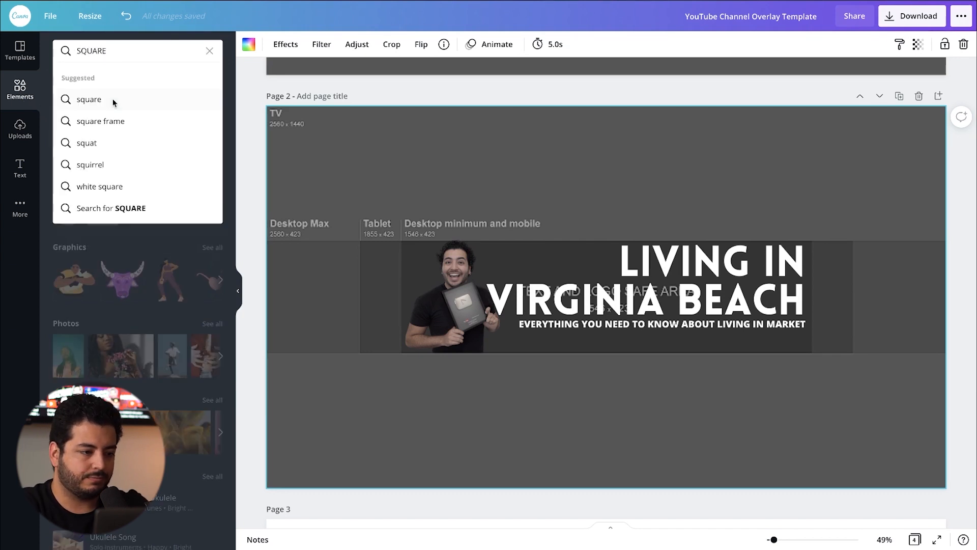
click(78, 101)
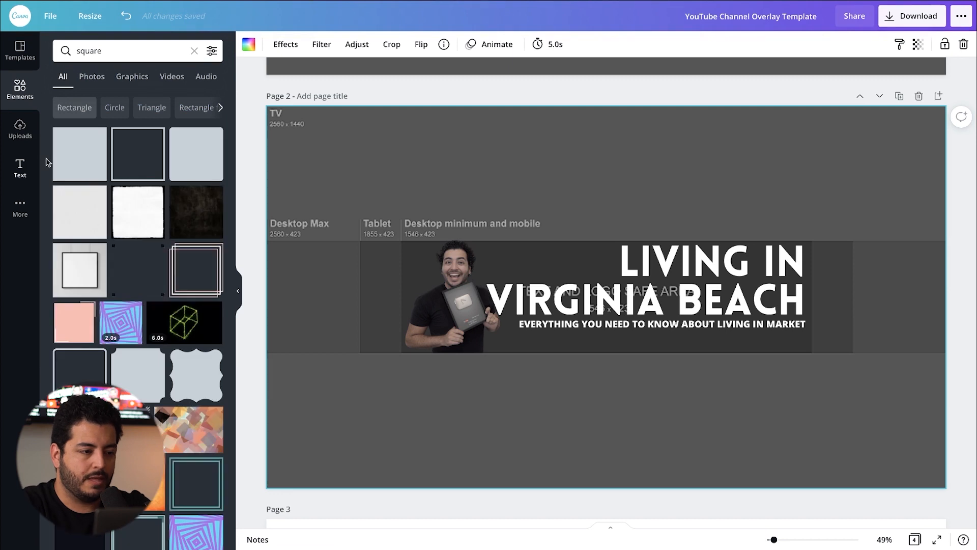
click(78, 148)
mouse_move(604, 241)
mouse_down()
mouse_move(588, 221)
mouse_move(610, 225)
mouse_up()
drag(564, 193, 574, 342)
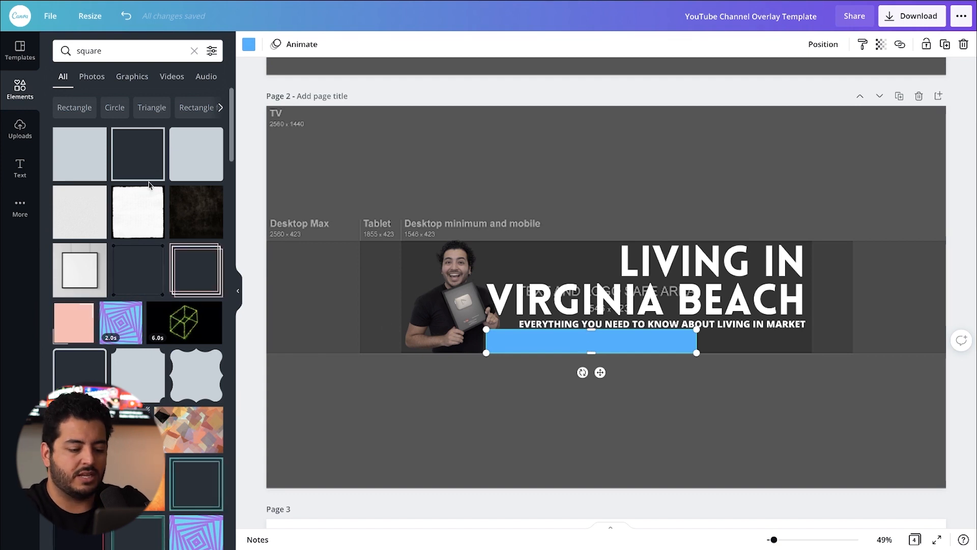
Step: Try adding a line and a circle to the page, and undo the circle
key(l)
key(c)
key(ctrl+z)
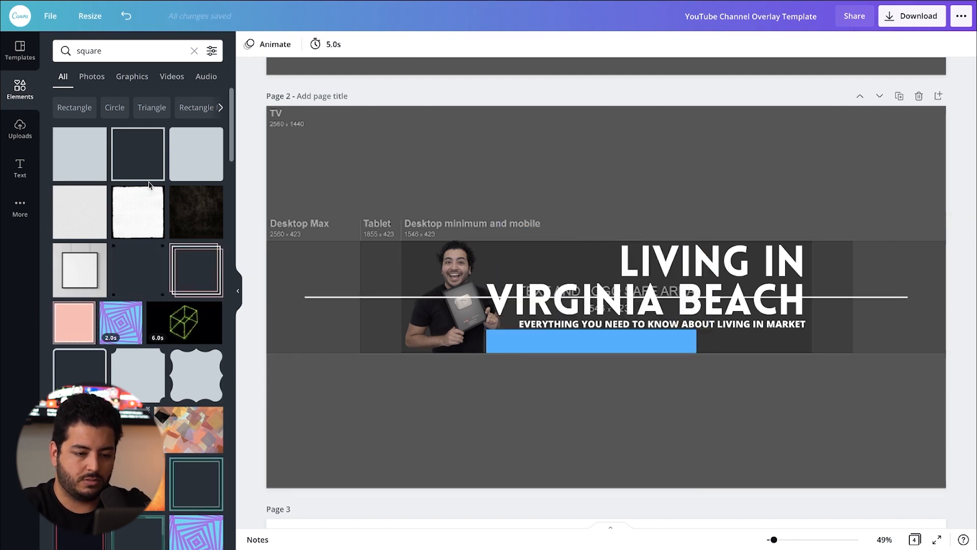
Step: Recolor the blue bar with the near-black photo color and reposition it just under the tagline
click(573, 340)
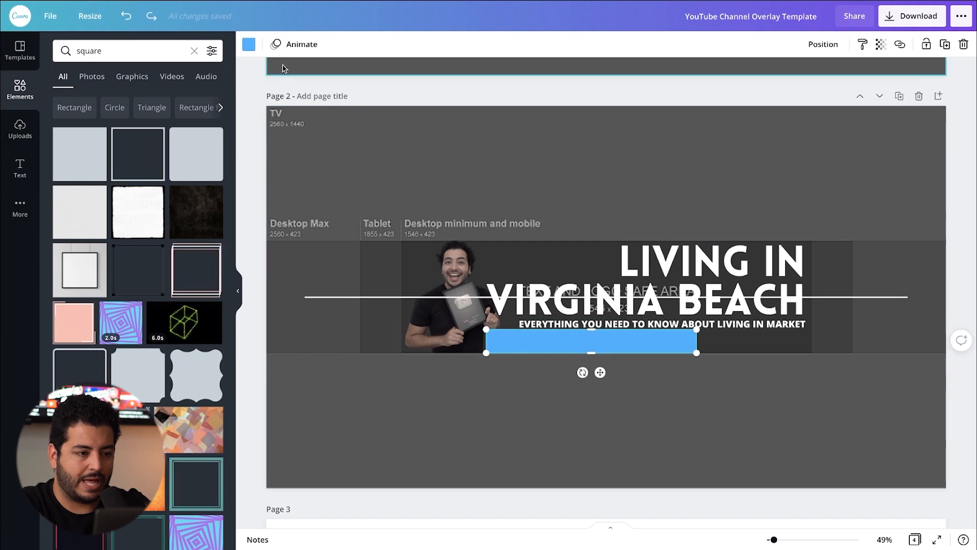
click(248, 44)
click(94, 221)
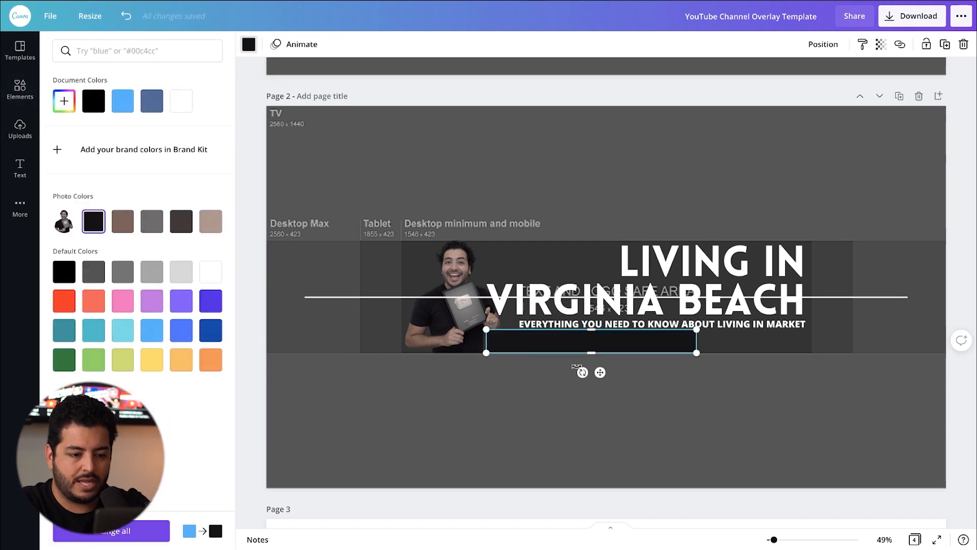
drag(571, 341, 589, 334)
drag(588, 331, 596, 344)
Step: Delete the white line crossing the page and move the near-black bar over the portrait's face and the title's left part
click(372, 298)
key(Delete)
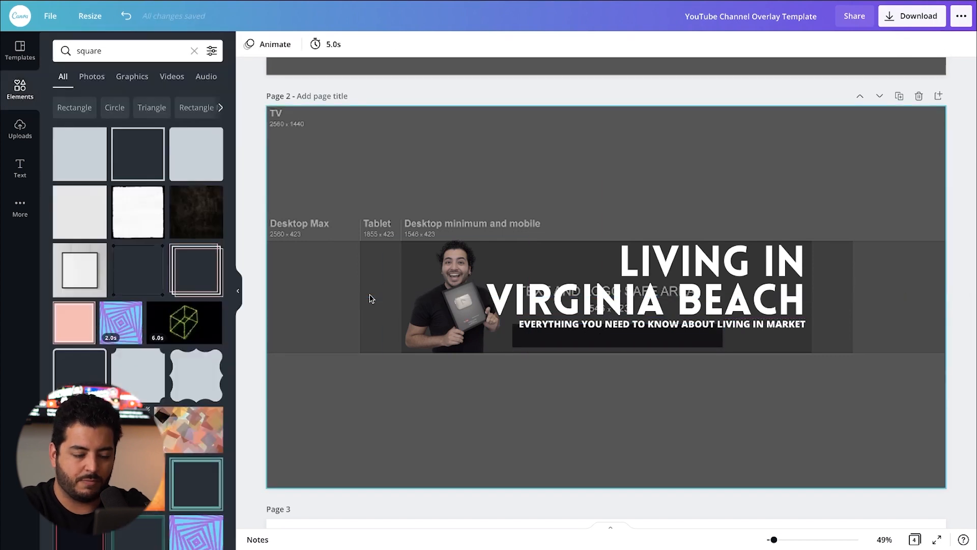
drag(624, 338, 520, 264)
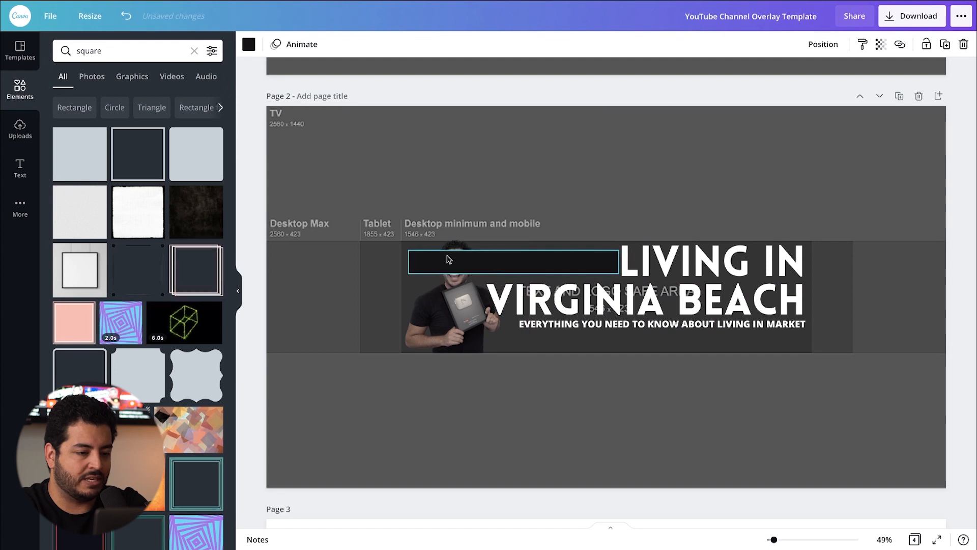
drag(457, 265, 475, 272)
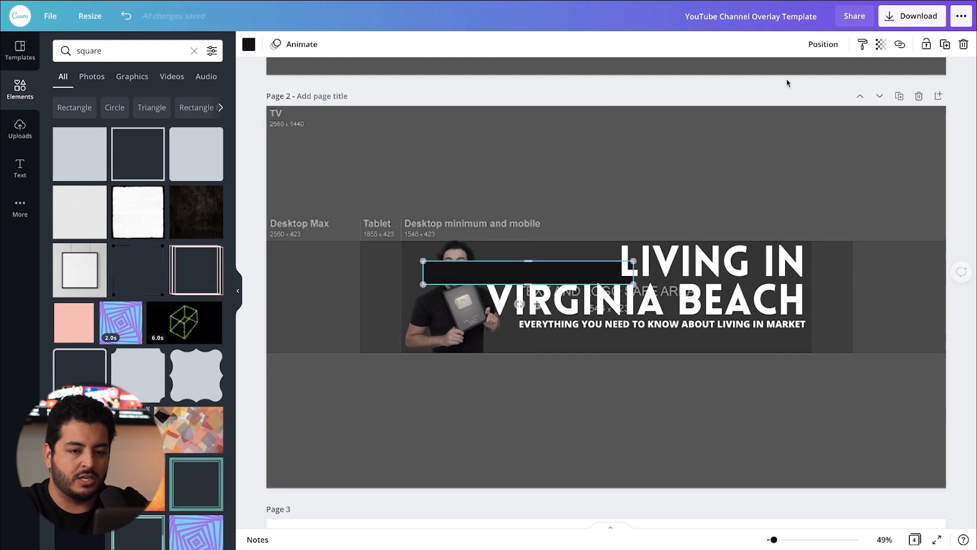
Step: Send the near-black bar backward in the layer order so it sits behind the portrait and the title
click(821, 44)
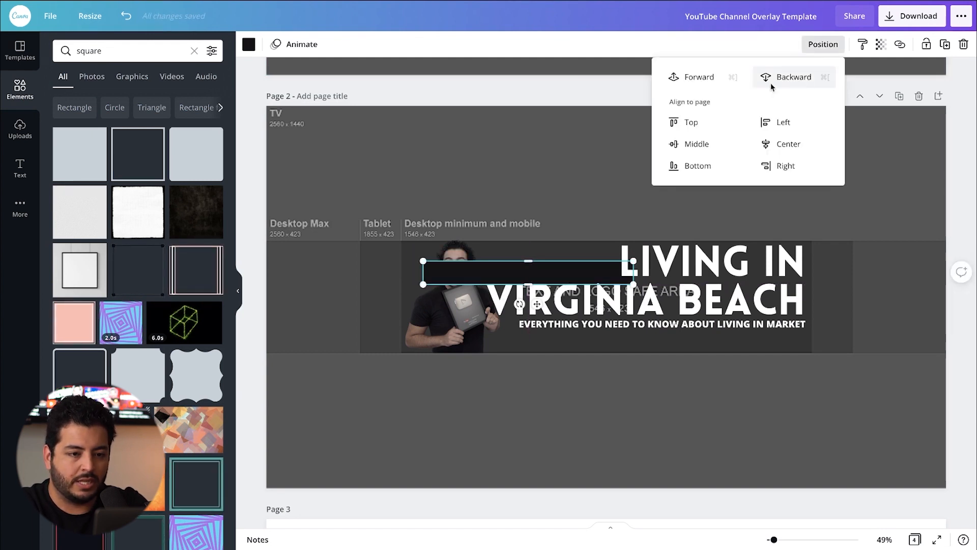
click(795, 78)
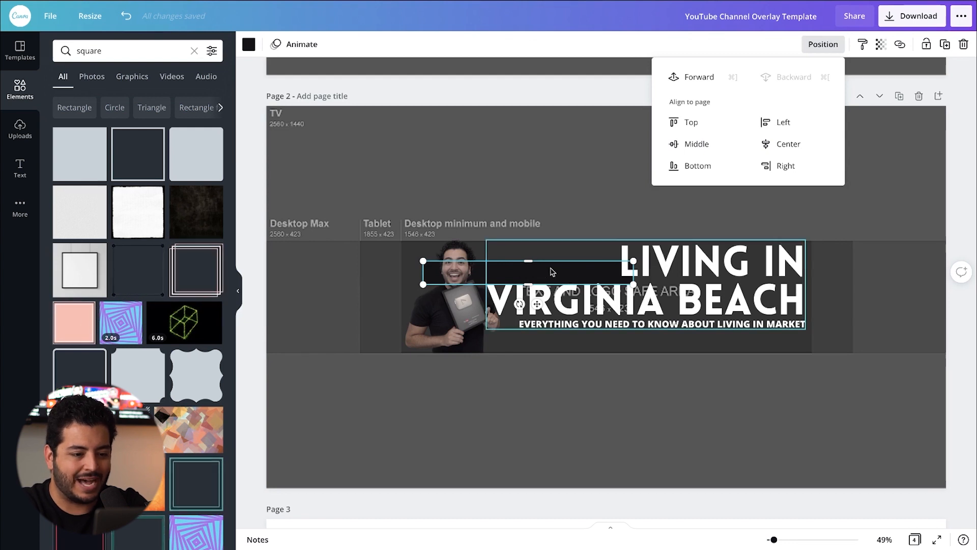
click(692, 78)
Step: Place the near-black bar behind the tagline and widen it to span the tagline's full length
drag(464, 275, 557, 329)
drag(622, 341, 622, 334)
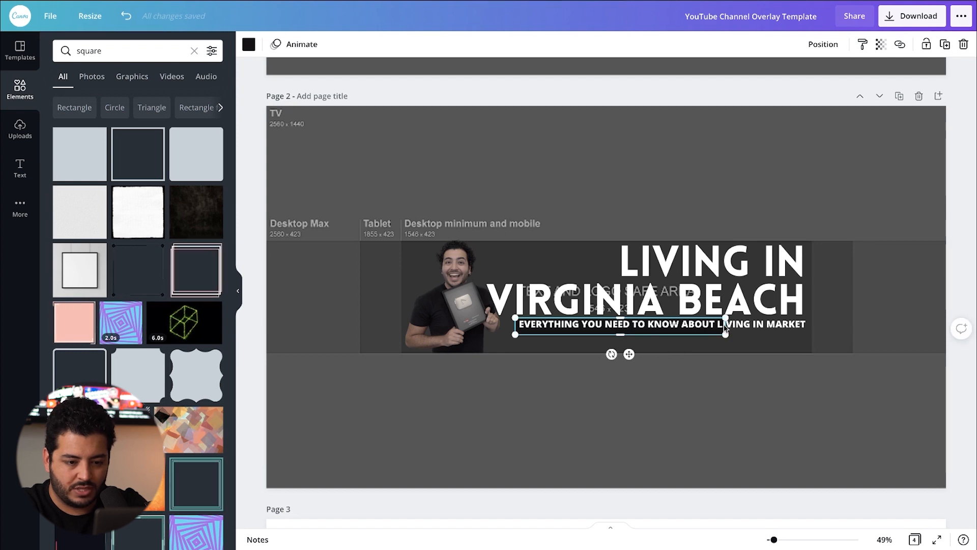
drag(726, 326, 809, 326)
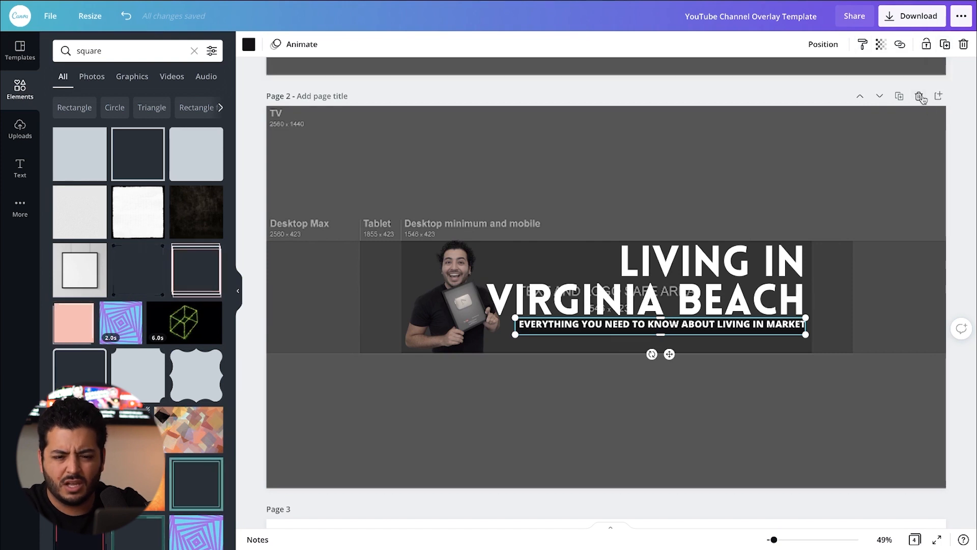
Step: Shift the near-black bar slightly upward so the tagline sits vertically centered on it
drag(772, 539, 797, 539)
scroll(669, 444, right, 10)
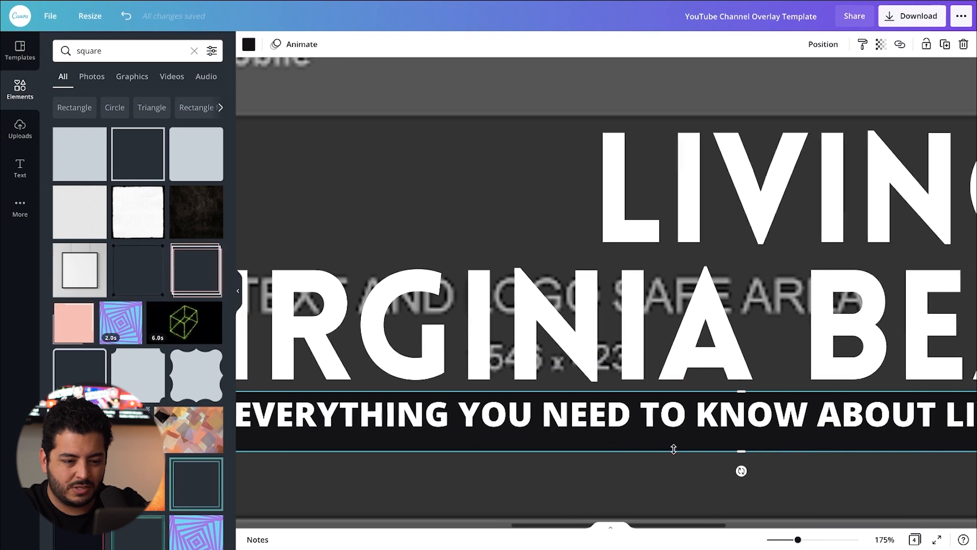
scroll(662, 445, right, 1)
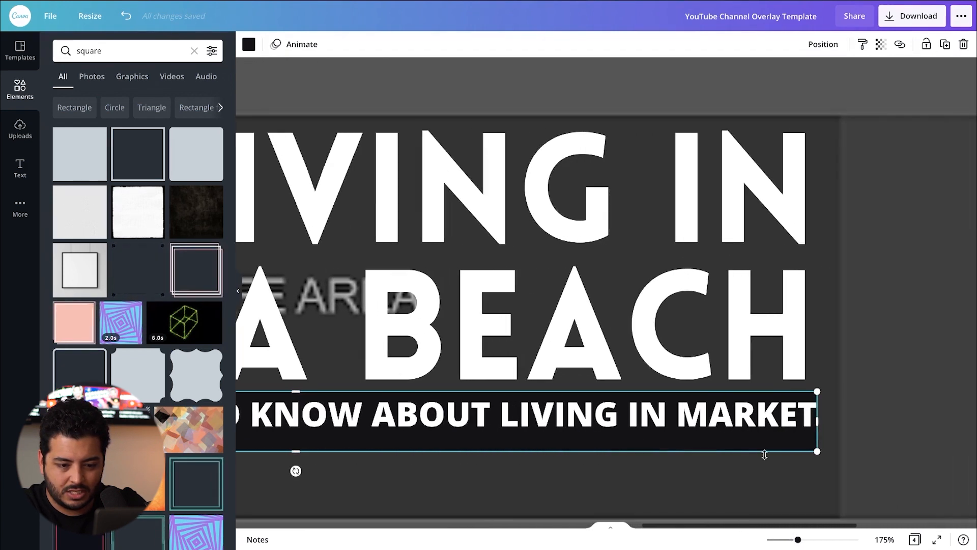
drag(296, 449, 295, 451)
scroll(301, 438, left, 5)
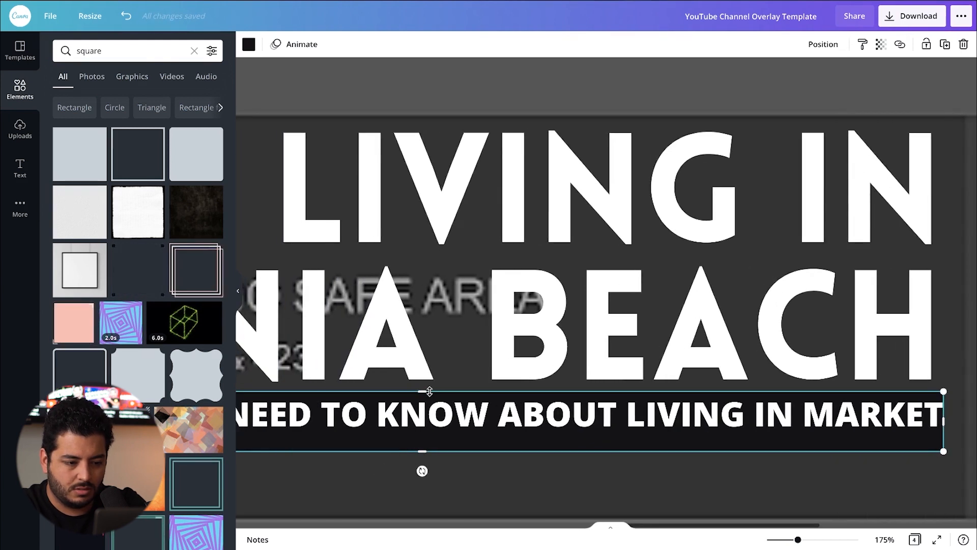
drag(424, 396, 425, 402)
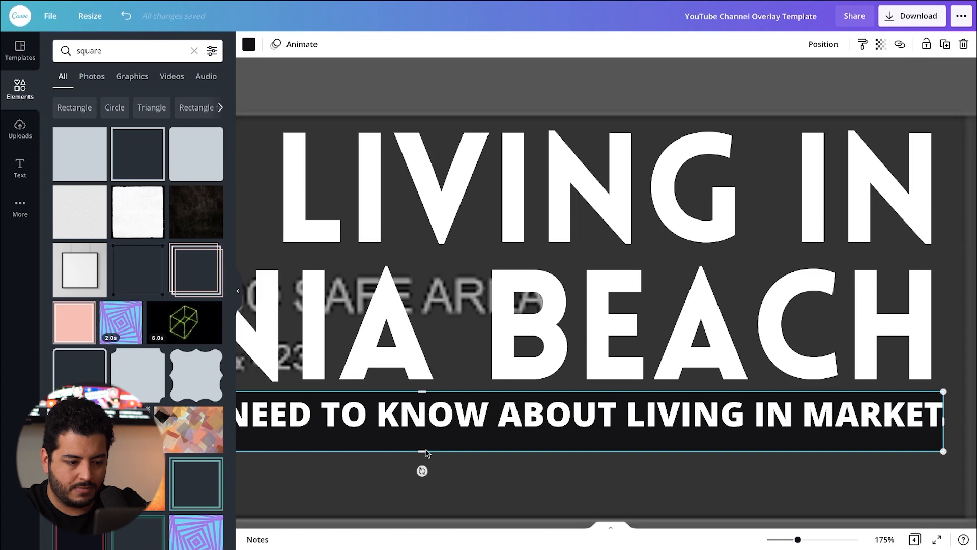
drag(424, 453, 424, 453)
click(423, 449)
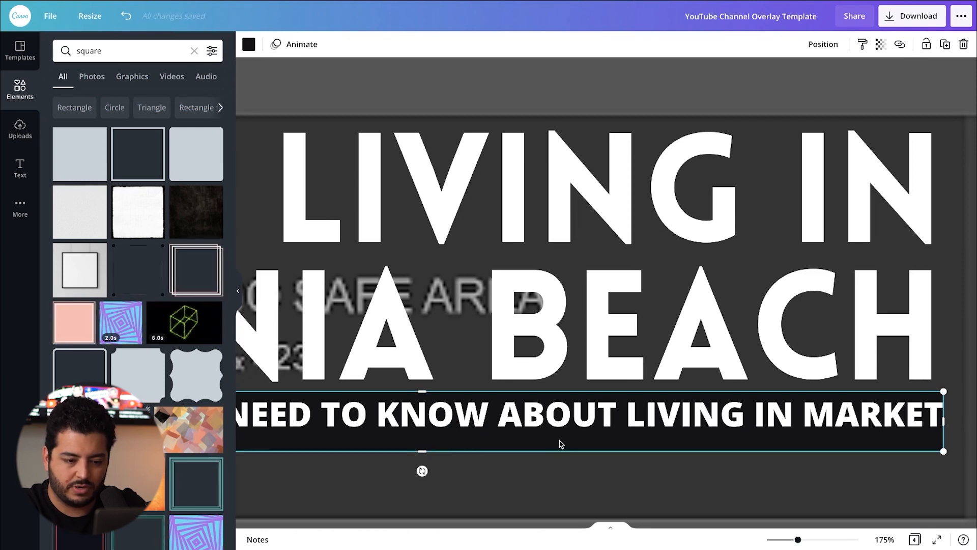
mouse_move(559, 443)
mouse_down()
mouse_move(559, 432)
mouse_move(560, 441)
mouse_up()
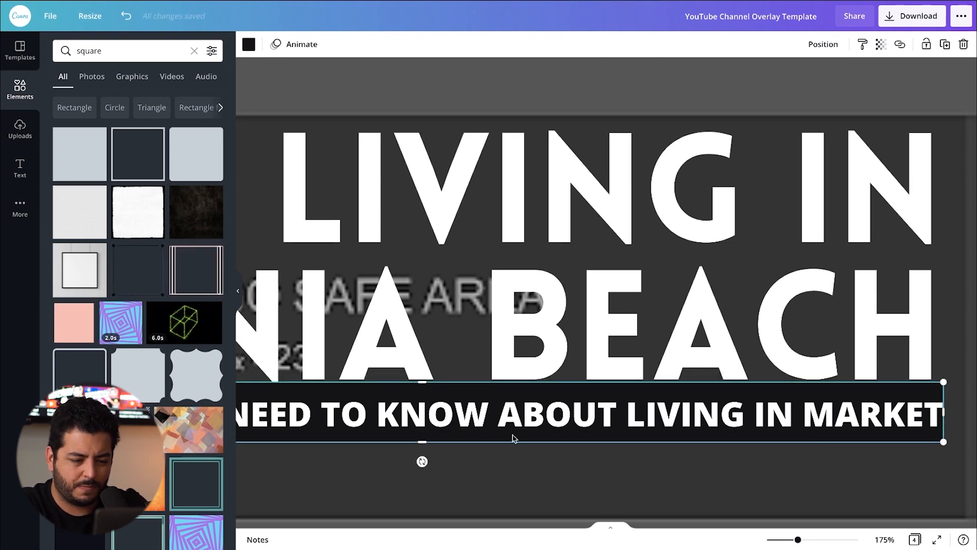
Step: Move the tagline and its near-black bar down together to leave a small gap below the title
drag(797, 539, 780, 540)
double_click(722, 355)
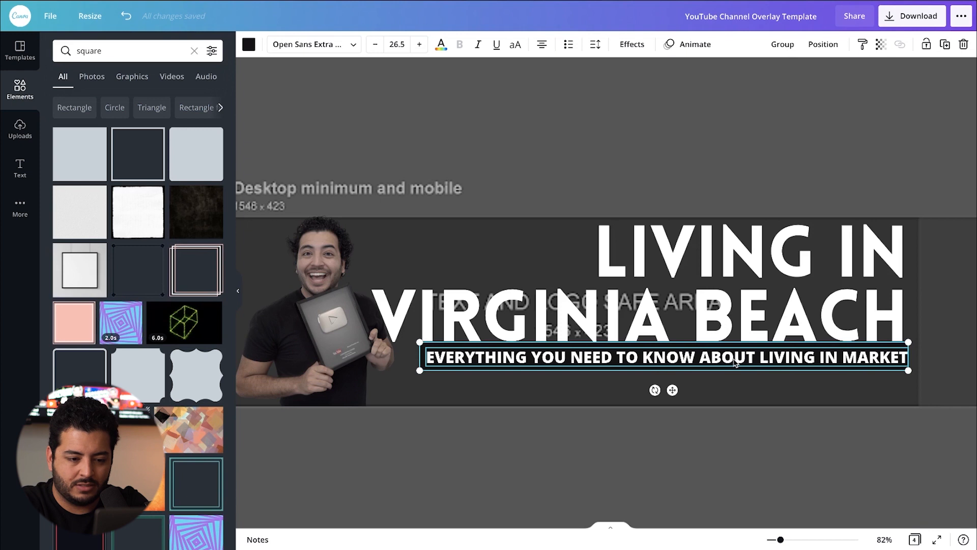
drag(734, 361, 735, 363)
click(773, 475)
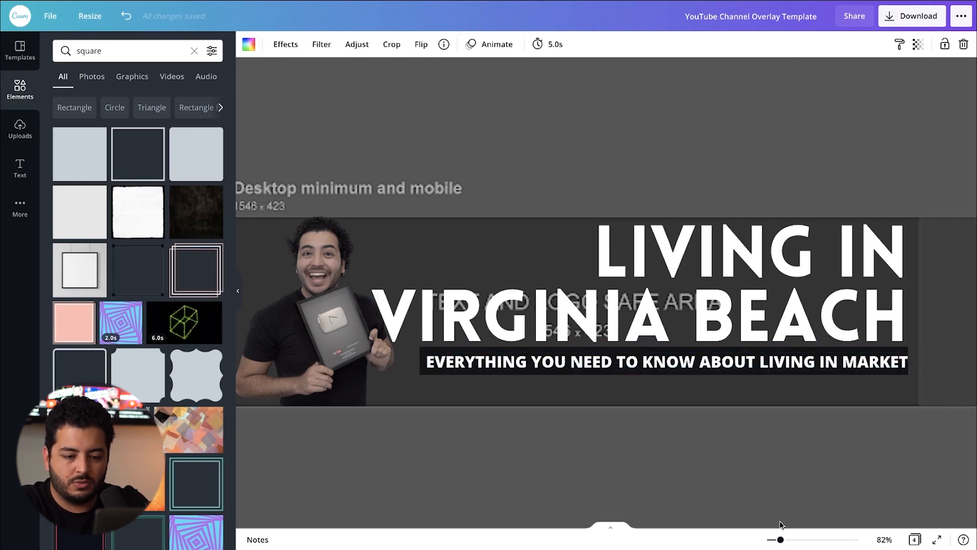
drag(780, 540, 773, 540)
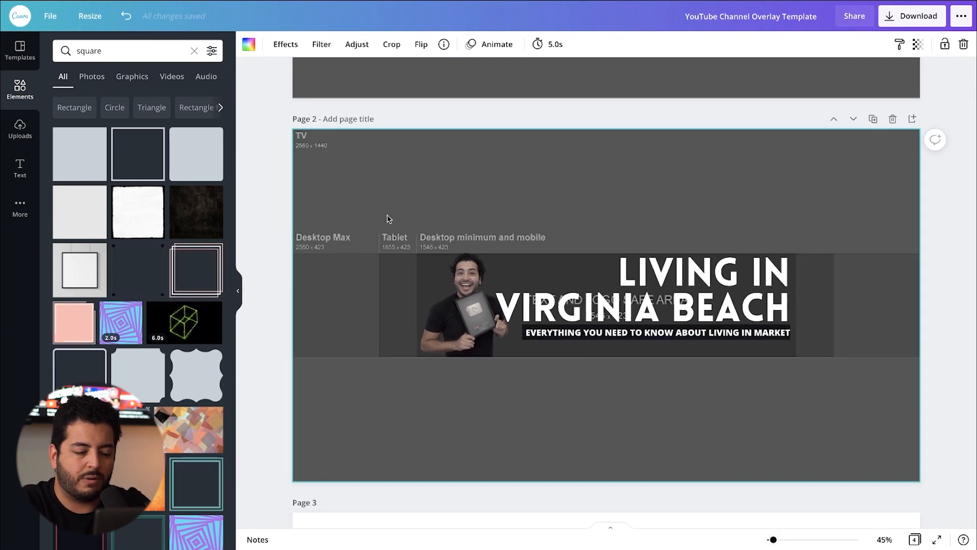
Step: Duplicate the tagline just below itself and replace its text with the contact's e-mail, phone number and MLS number, separated by vertical bars
click(600, 333)
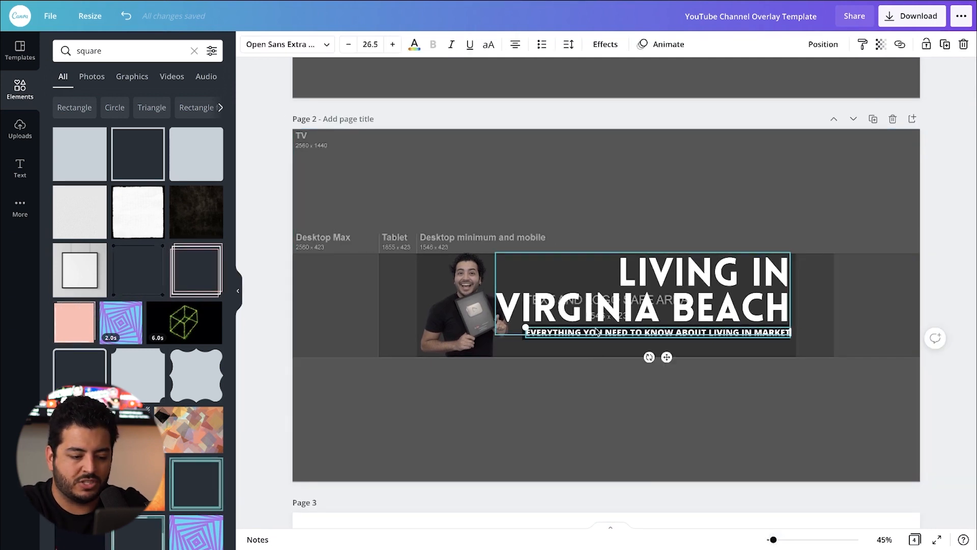
key(ctrl+d)
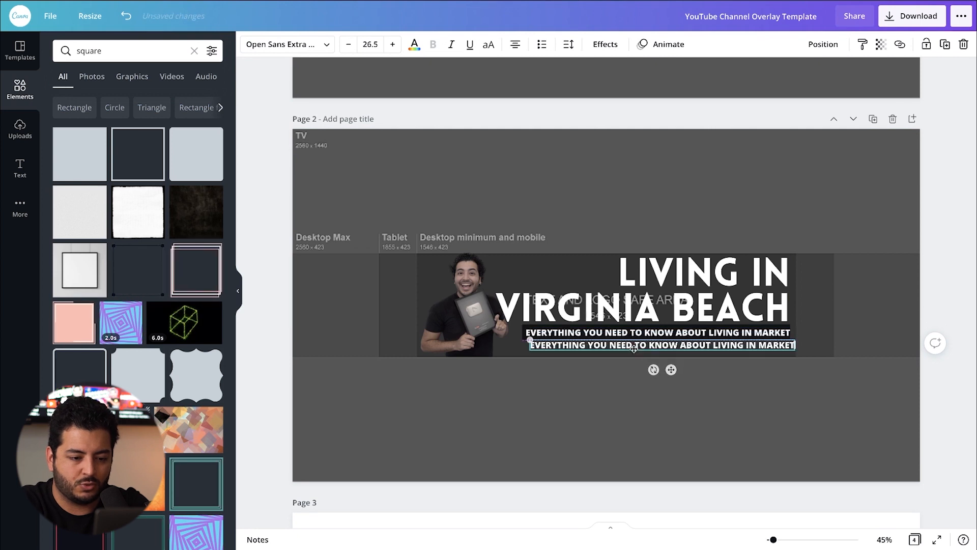
double_click(654, 347)
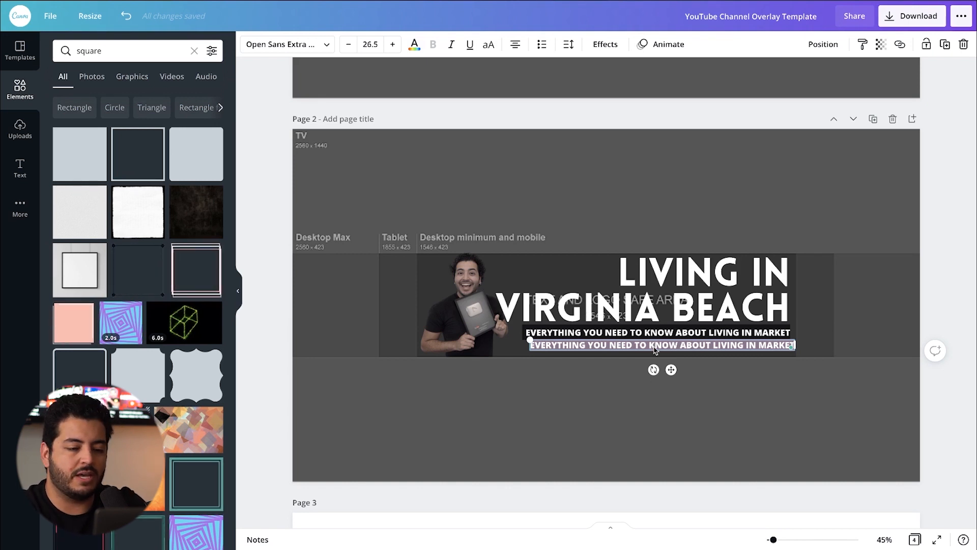
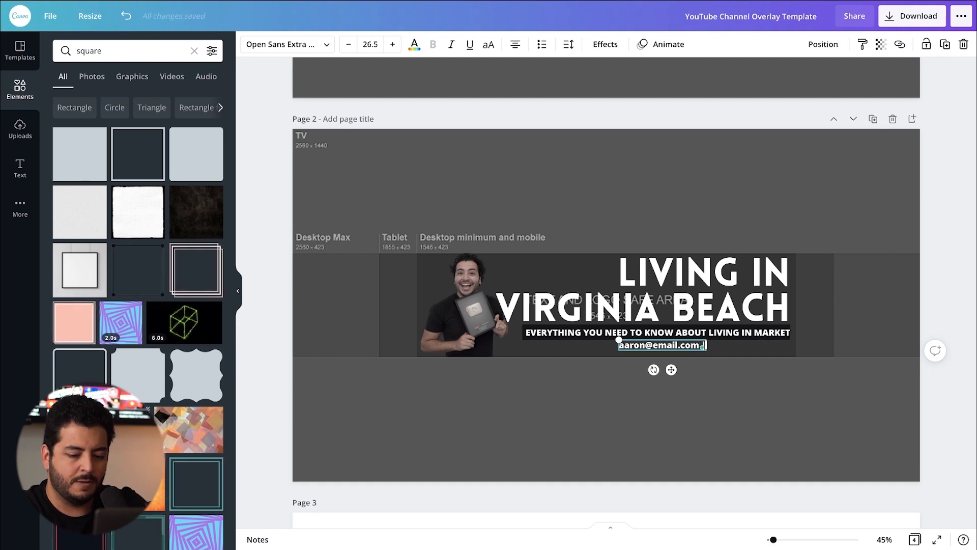
text( | 555-555-5555)
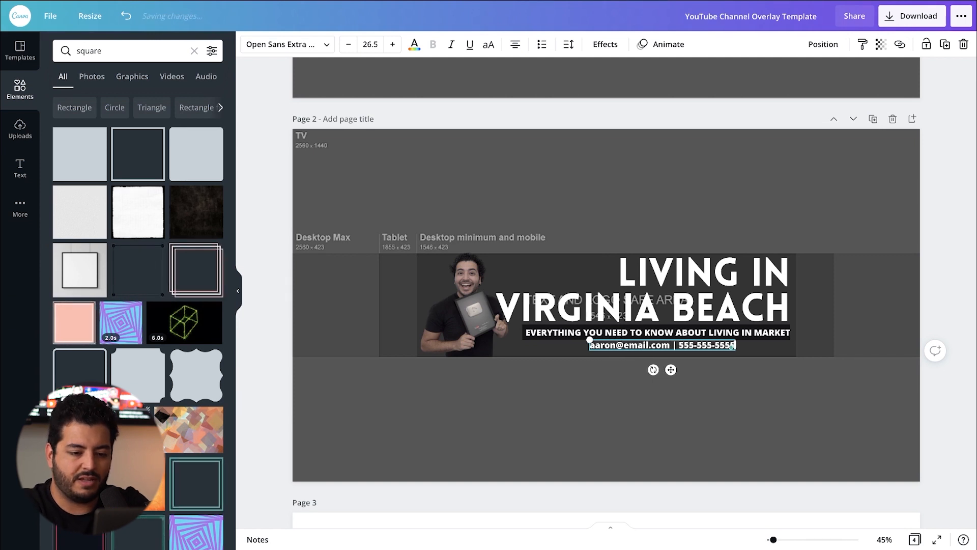
text( |)
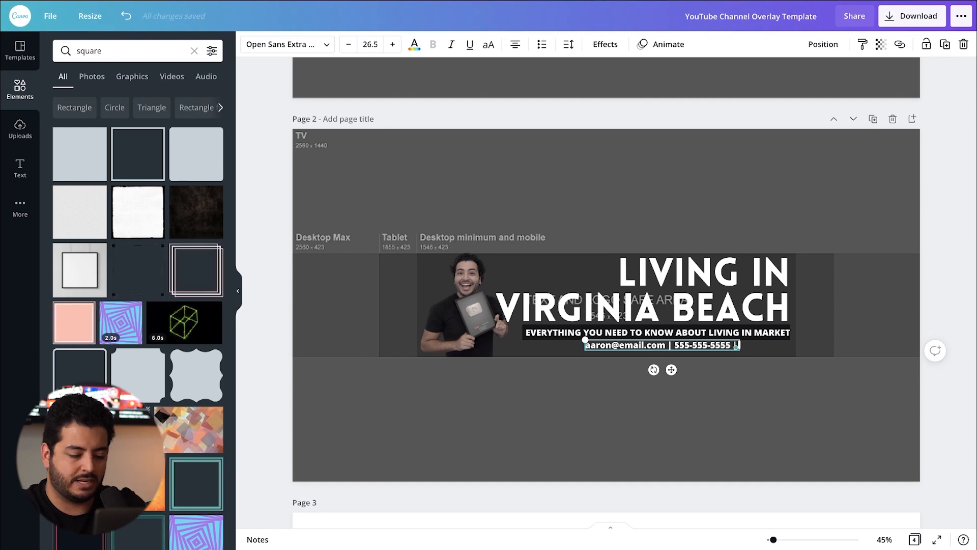
text( mls#123)
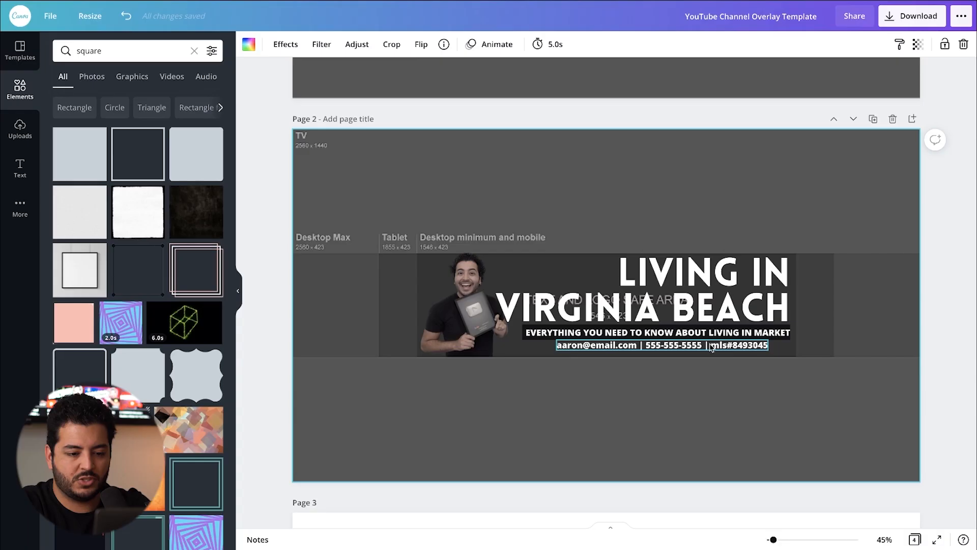
Step: Nudge the contact line slightly down and center it horizontally beneath the tagline bar
click(710, 345)
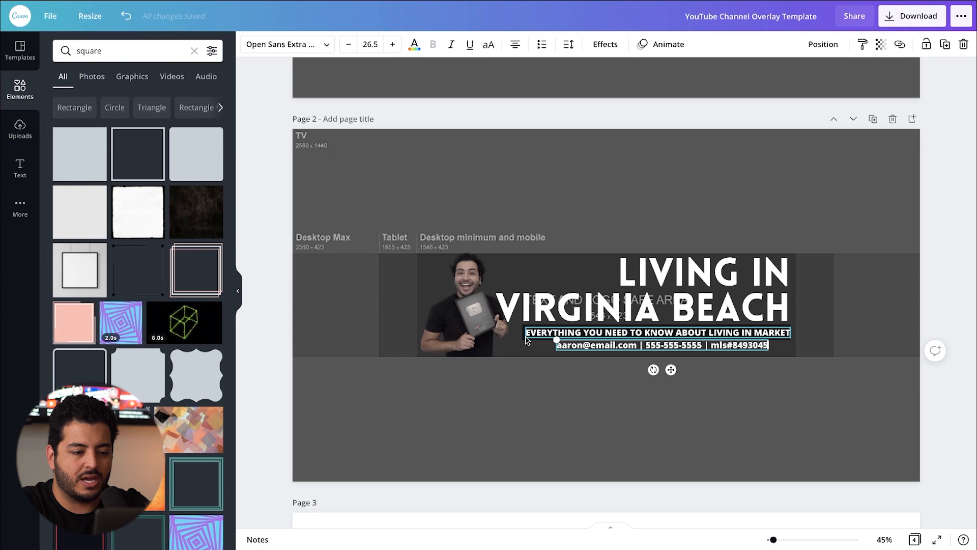
key(shift+Down)
key(shift+Down)
key(shift+Up)
key(shift+Right)
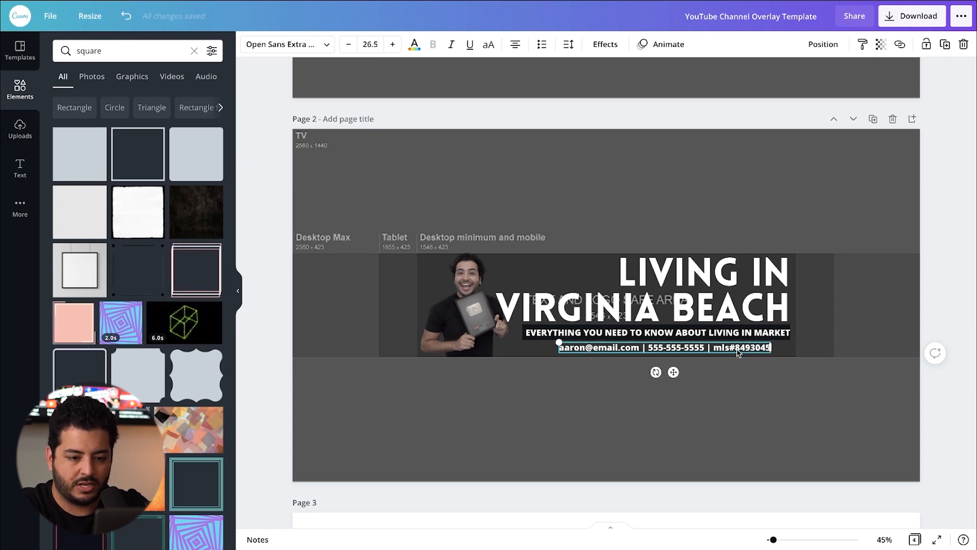
key(shift+Left)
key(shift+Right)
key(shift+Right)
key(shift+Right)
key(shift+Right)
key(shift+Right)
key(shift+Right)
key(shift+Right)
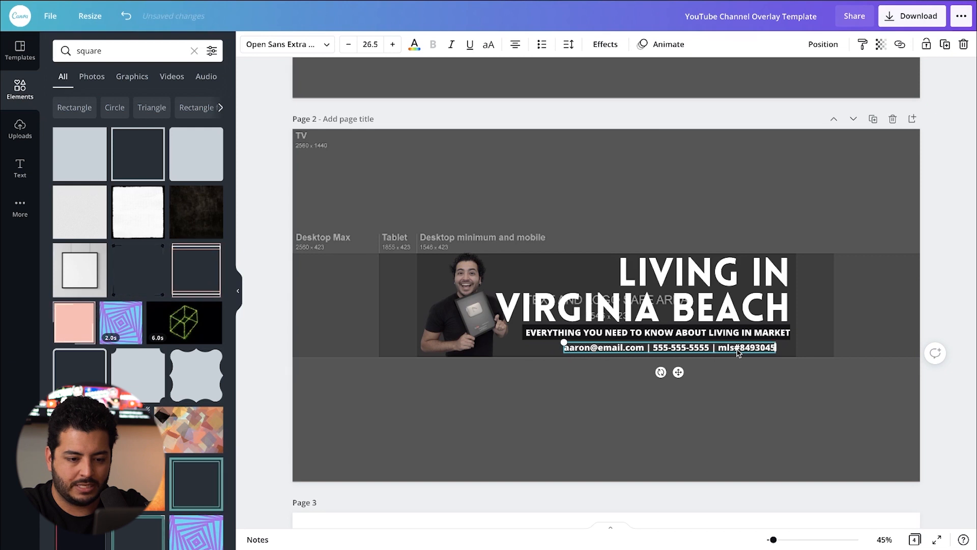
key(shift+Left)
key(shift+Left)
key(shift+Left)
key(shift+Left)
key(shift+Left)
key(shift+Left)
key(shift+Left)
key(shift+Left)
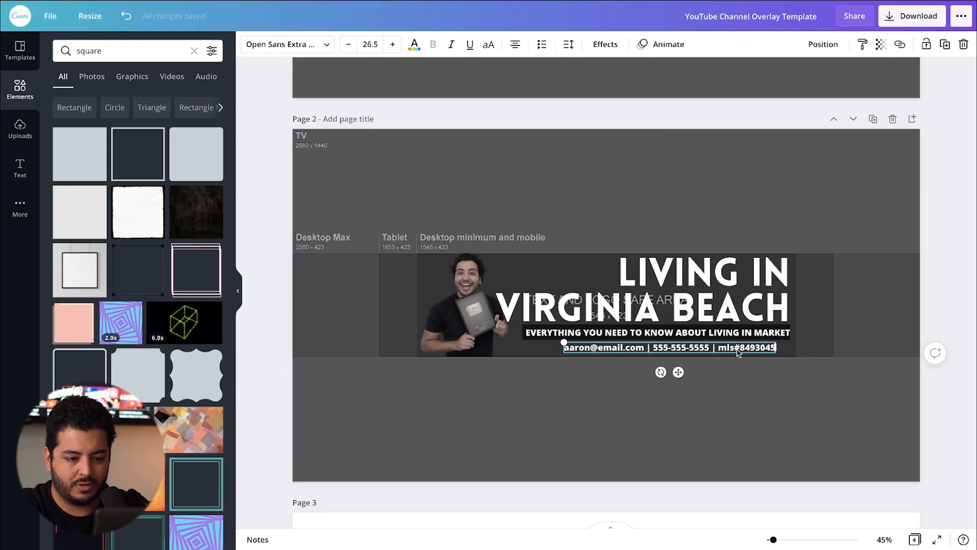
click(814, 359)
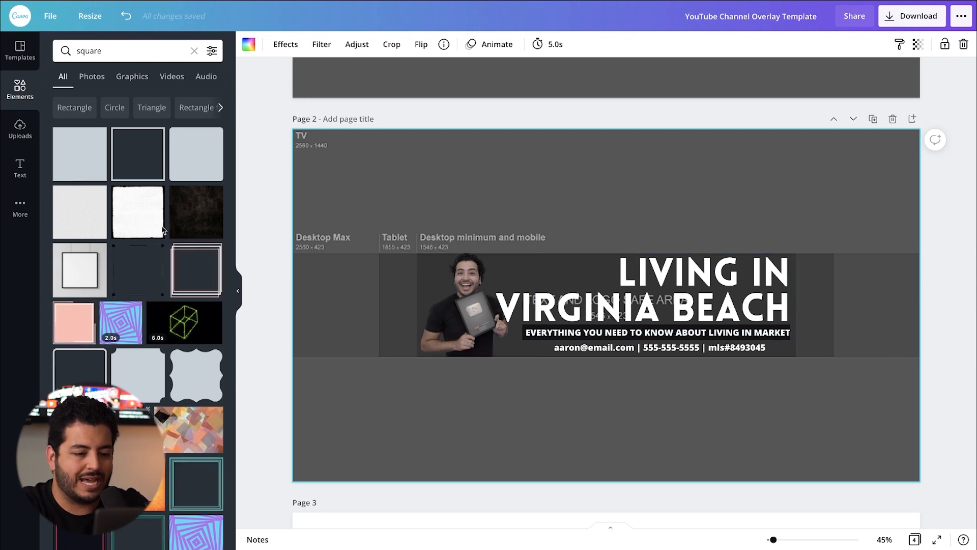
Step: Copy the "NEW VIDEO EVERY WEEK" text with its blue bar from page 4 into page 2's Desktop Max area beside the portrait
scroll(483, 387, down, 10)
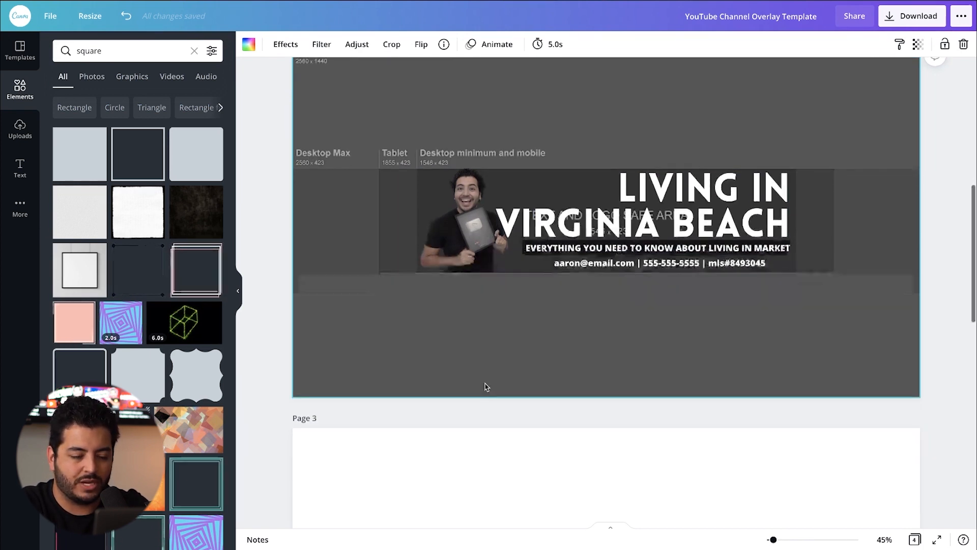
scroll(484, 388, down, 3)
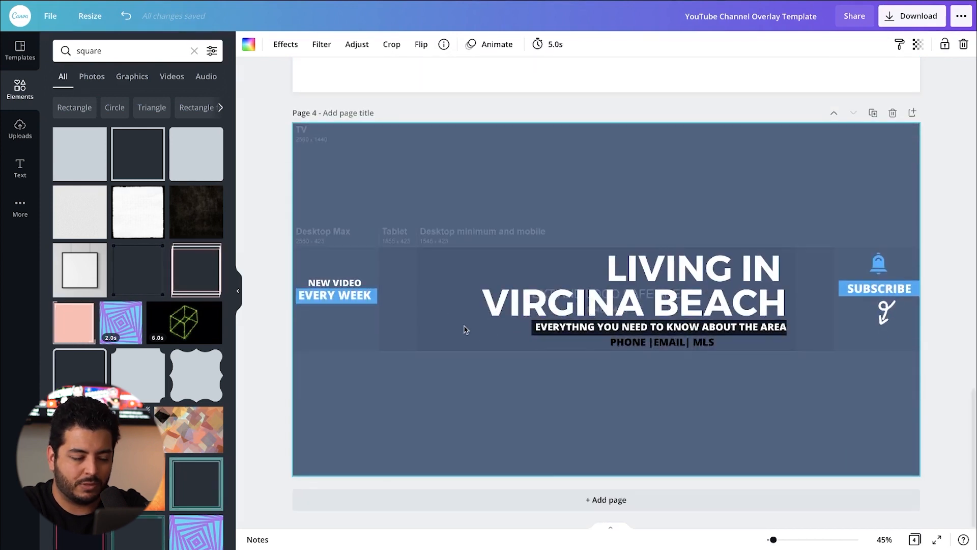
scroll(448, 265, up, 17)
scroll(606, 301, down, 7)
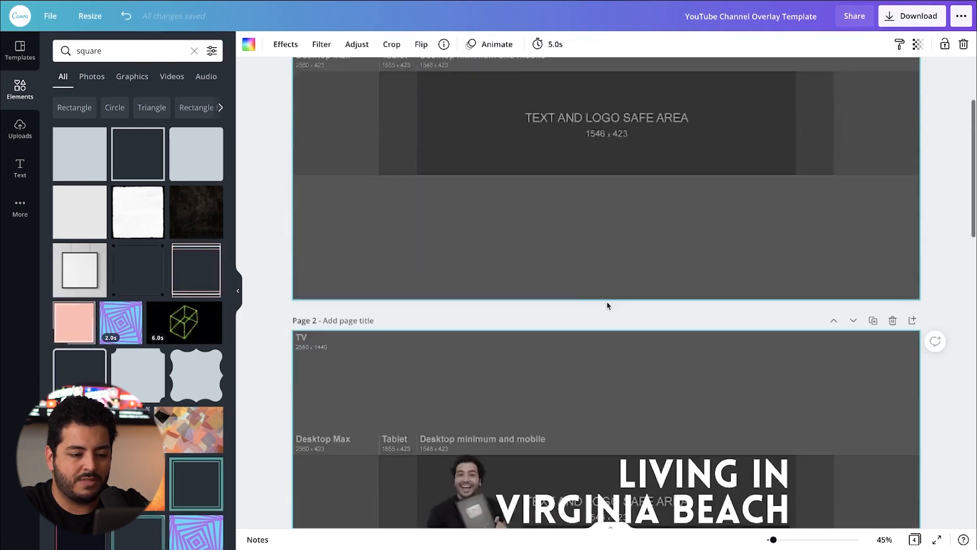
scroll(560, 255, down, 9)
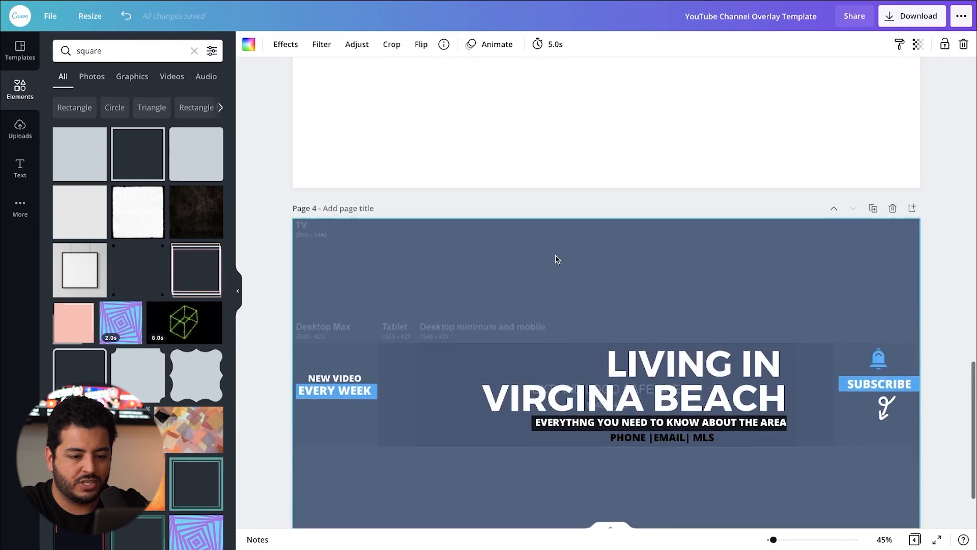
double_click(336, 388)
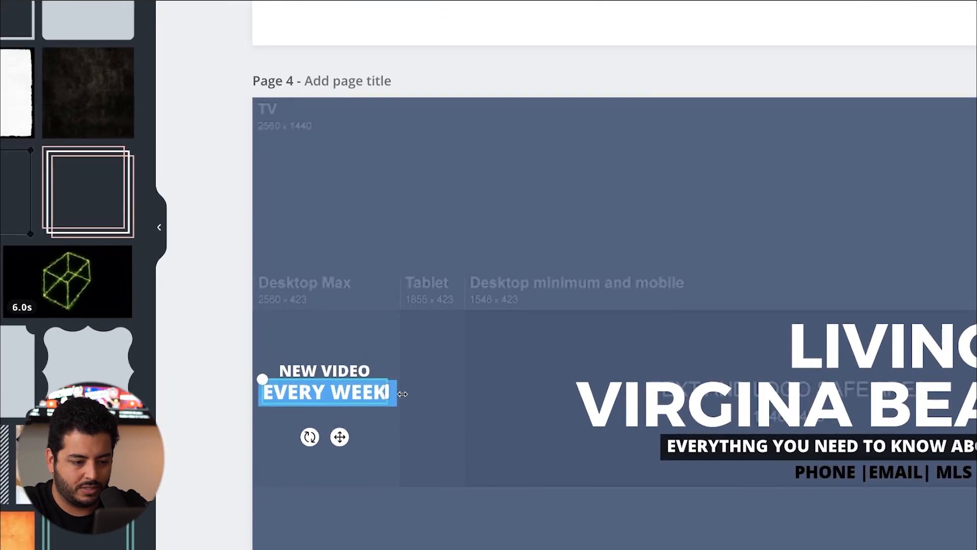
click(411, 395)
click(363, 393)
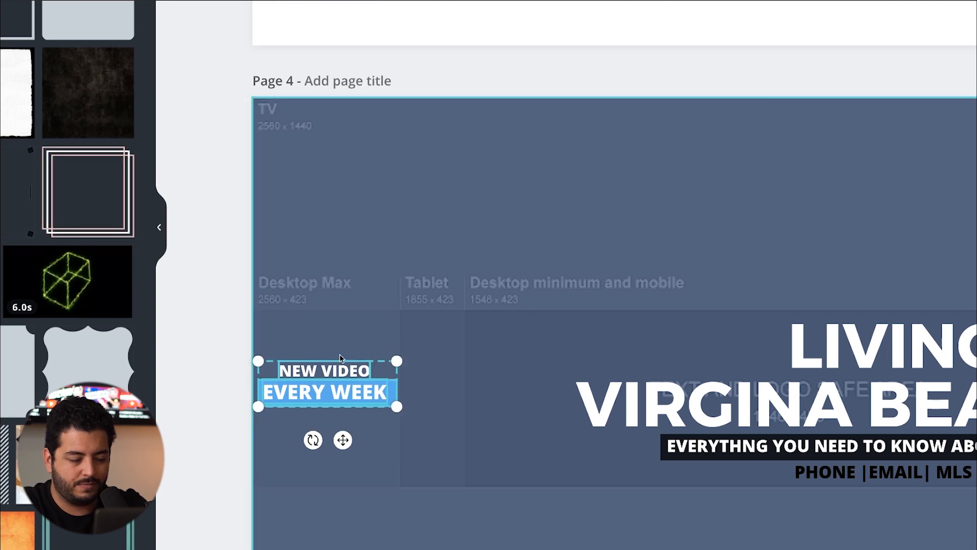
scroll(356, 356, up, 15)
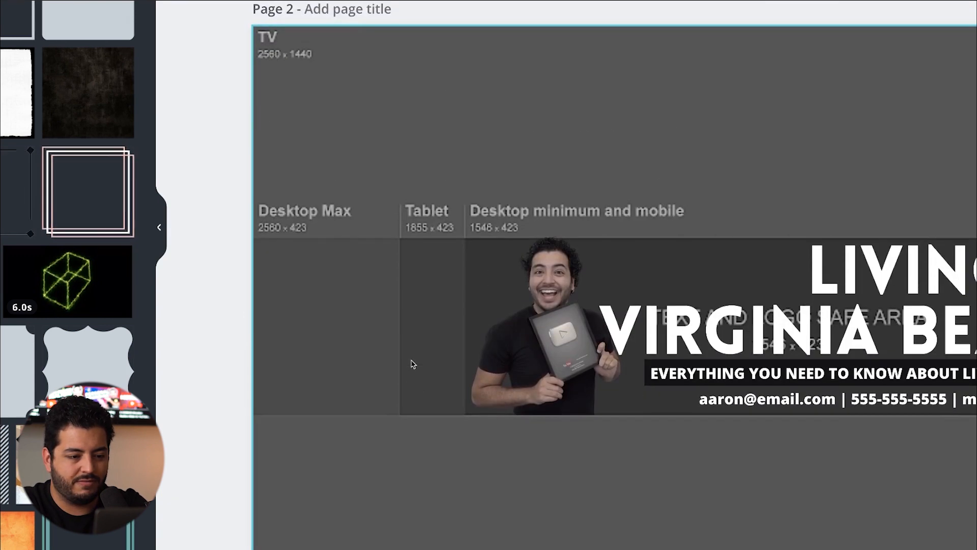
key(ctrl+v)
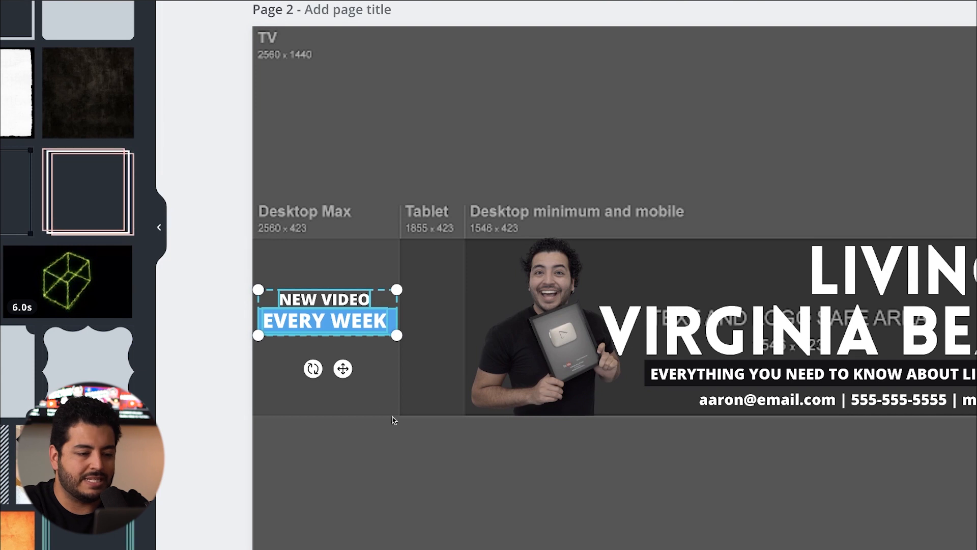
click(392, 440)
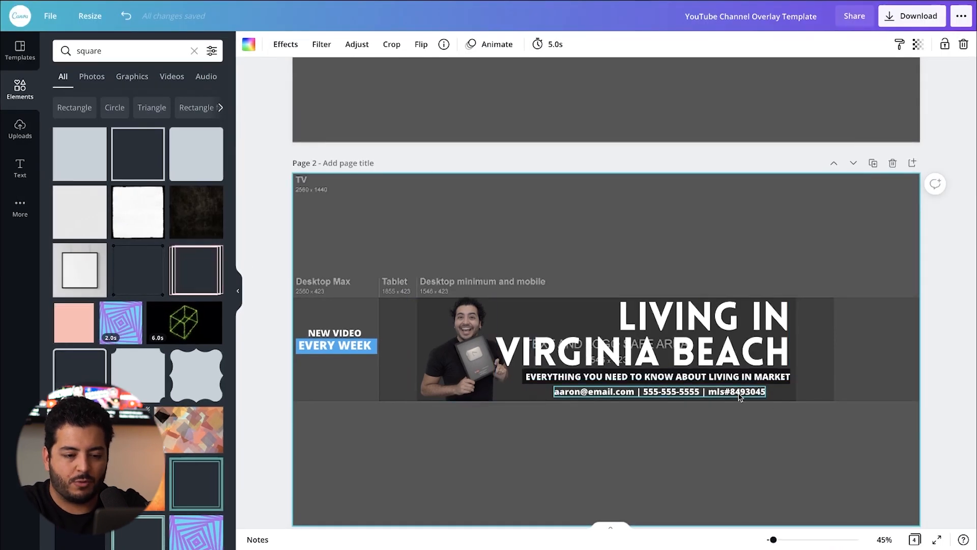
Step: Search the elements library for "arrow" and browse the results for a hand-drawn arrow like the one on page 4
scroll(735, 425, down, 1)
scroll(687, 438, down, 15)
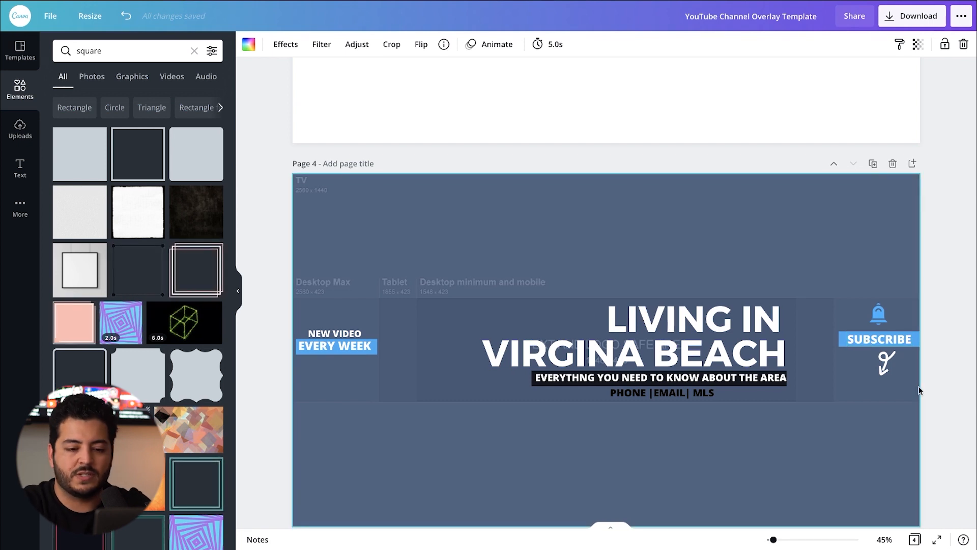
click(886, 362)
double_click(129, 51)
text(arrow)
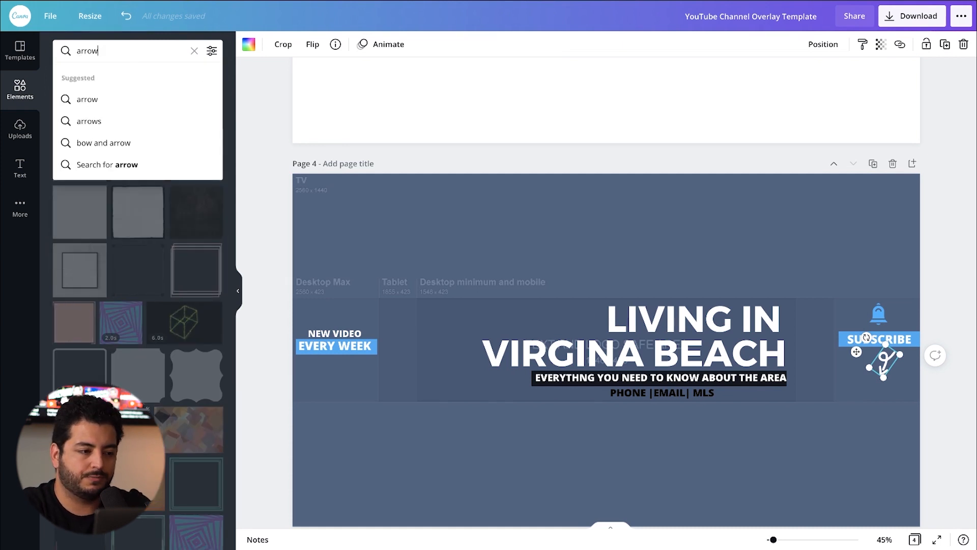
click(87, 99)
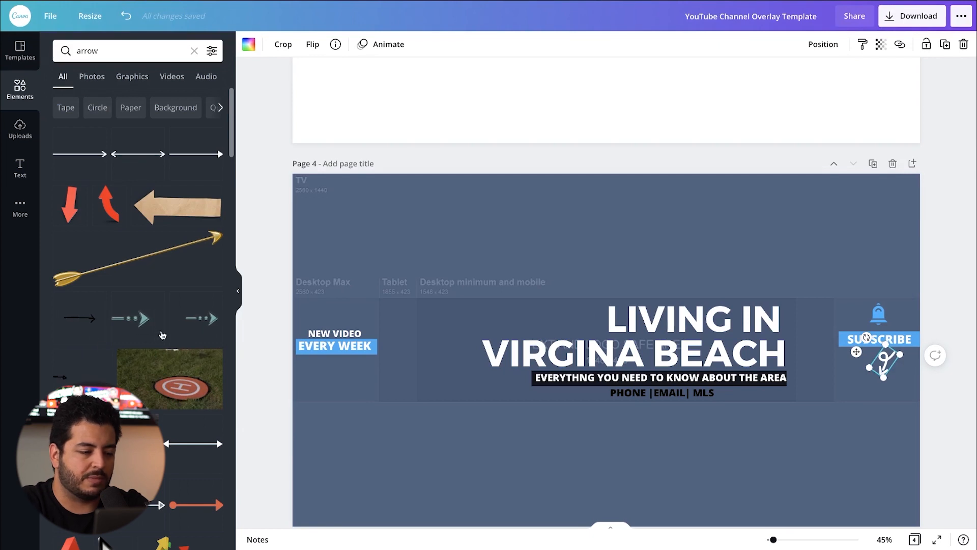
scroll(162, 334, down, 2)
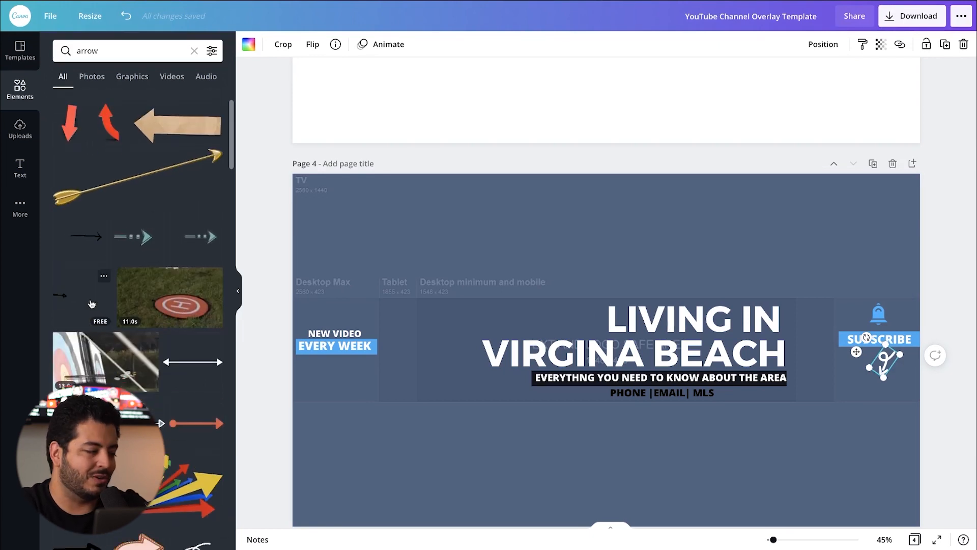
scroll(85, 312, down, 9)
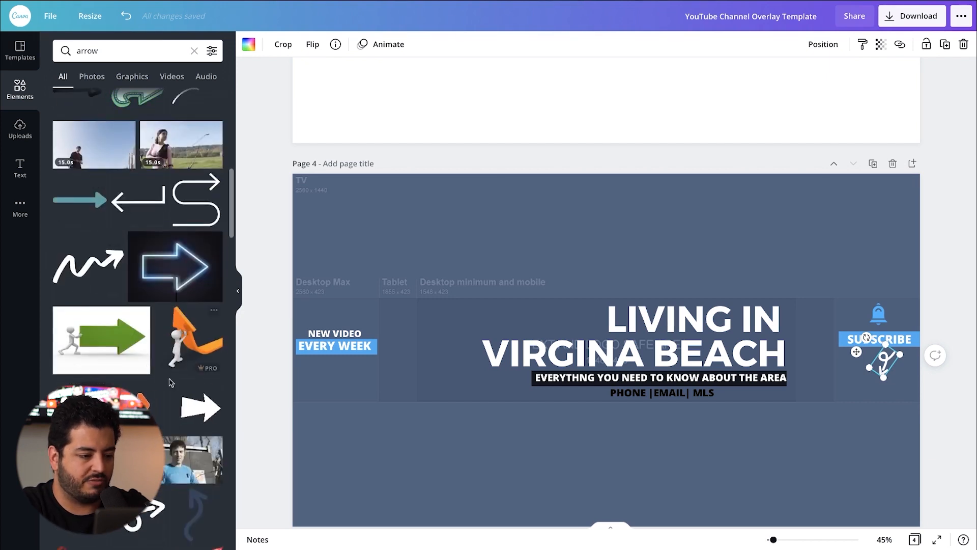
scroll(110, 300, down, 3)
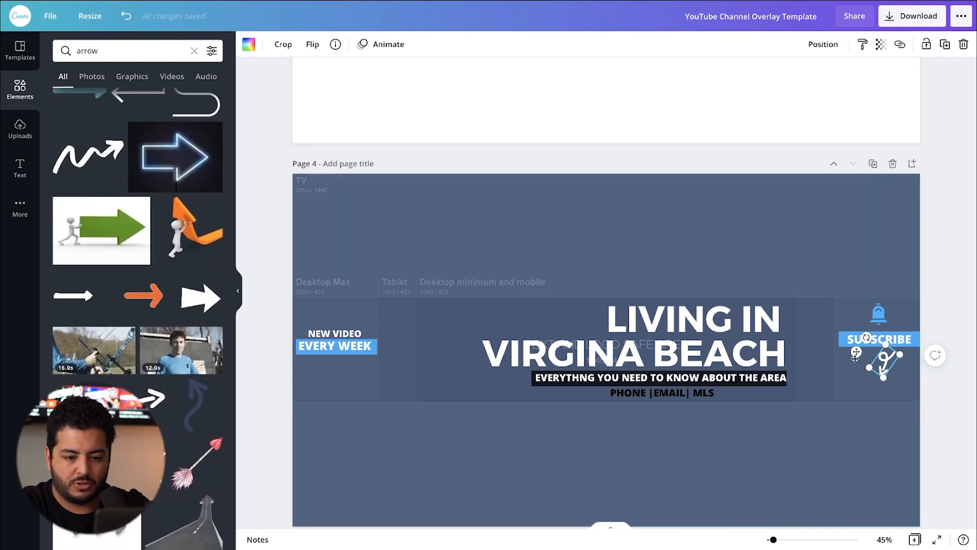
Step: Copy the SUBSCRIBE label with its blue bar, bell and arrow from page 4 into page 2's Desktop Max area beside the title
click(930, 397)
click(877, 320)
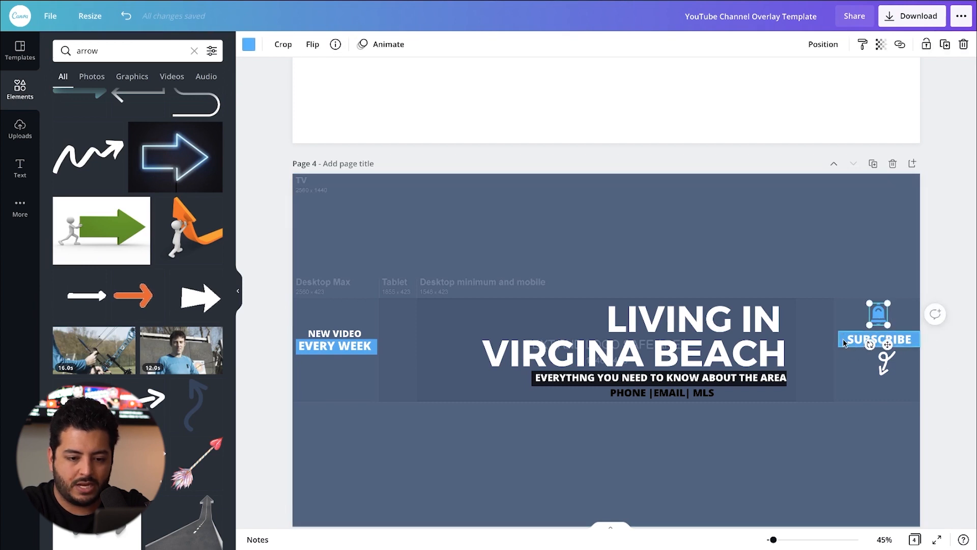
click(965, 421)
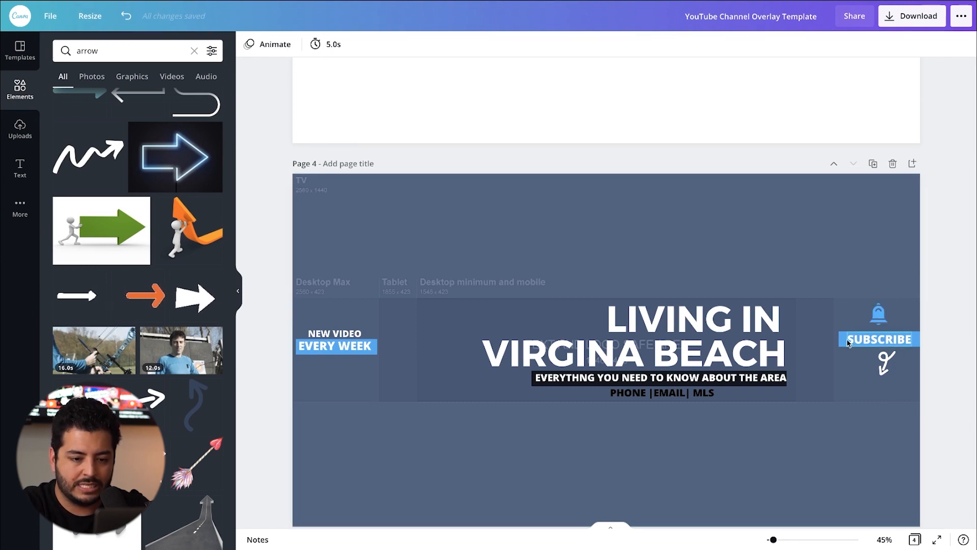
scroll(791, 291, up, 5)
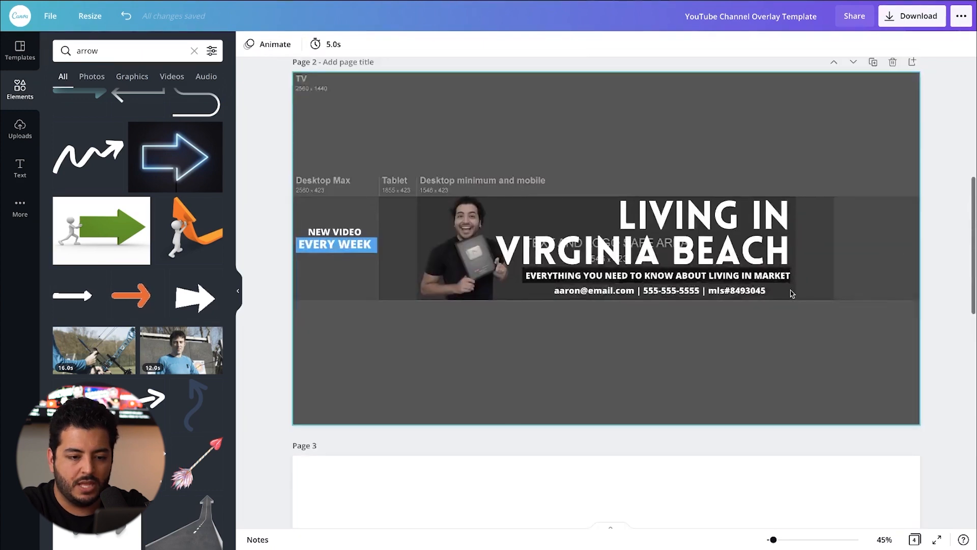
scroll(790, 294, down, 4)
click(879, 264)
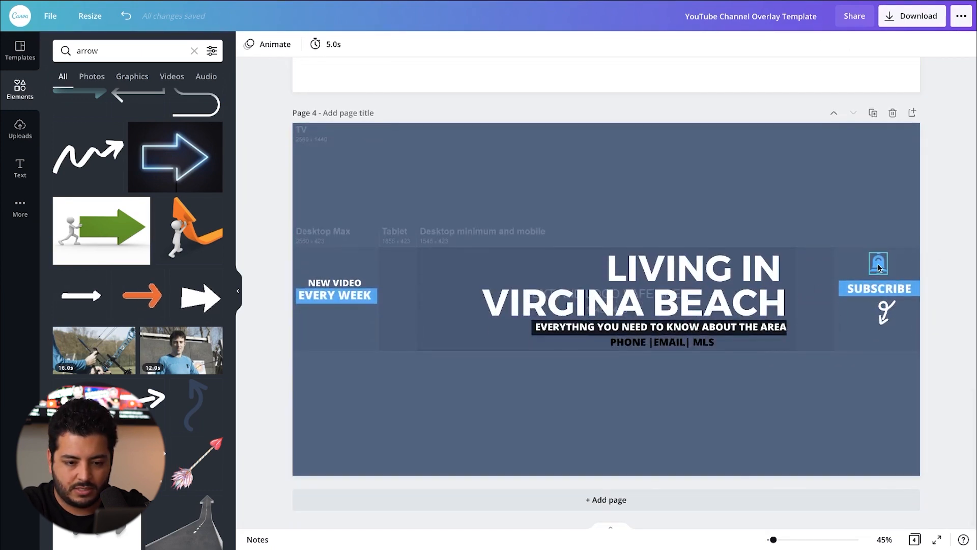
shift+click(910, 289)
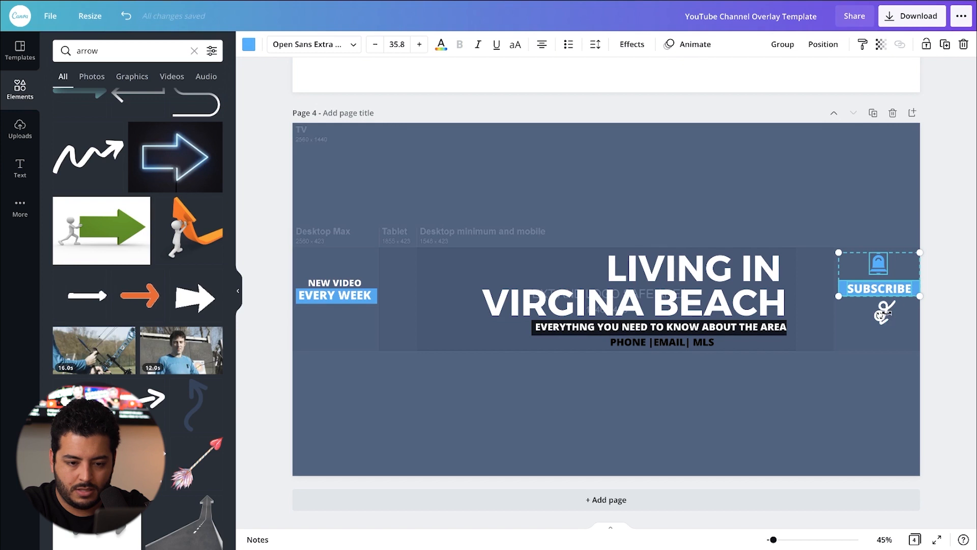
scroll(875, 303, up, 10)
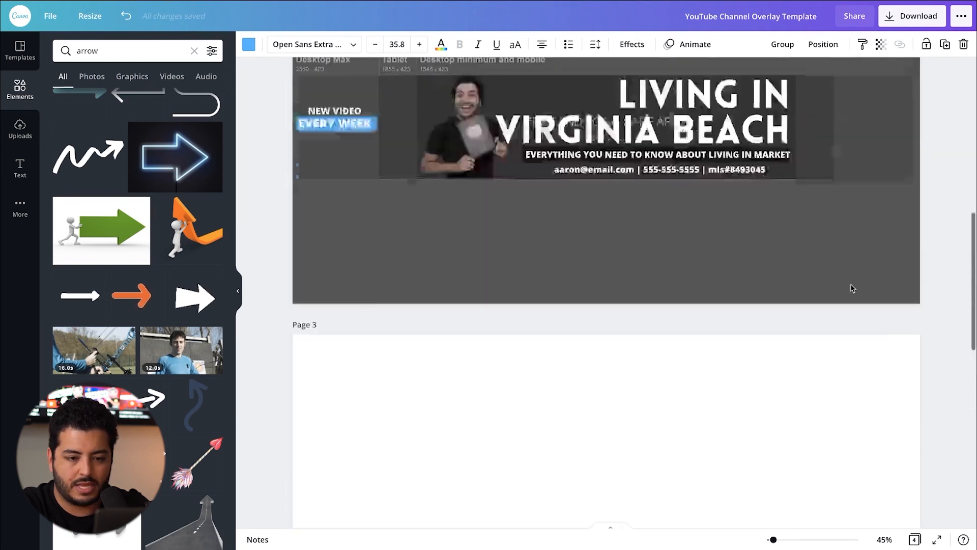
key(ctrl+v)
click(935, 292)
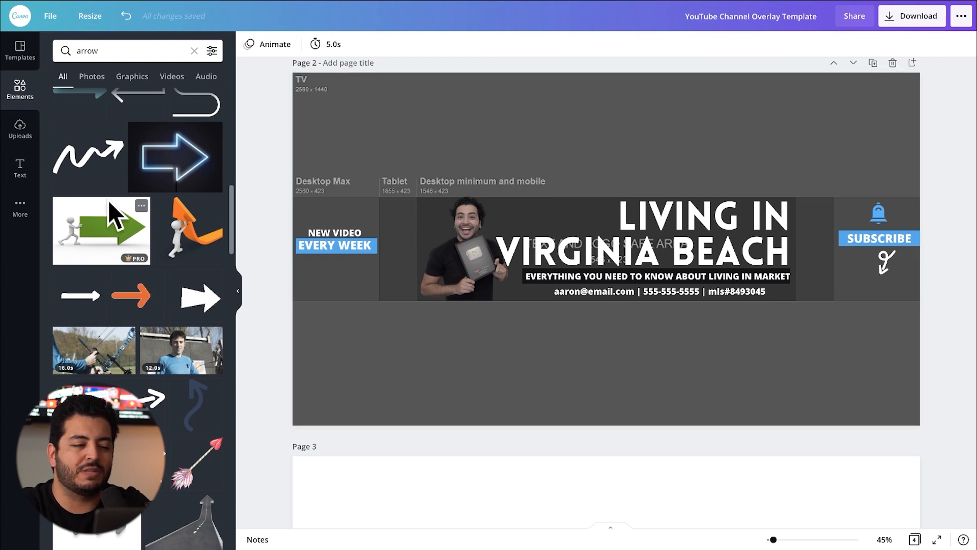
Step: Search the elements library for "virginia beach" and add the photo of beachfront hotels and surf to page 2
scroll(109, 211, up, 10)
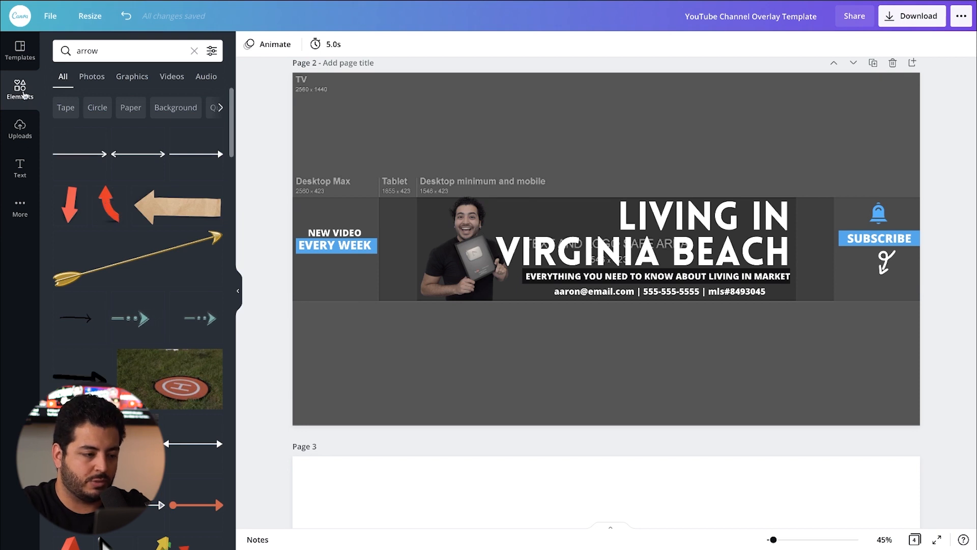
click(117, 54)
key(ctrl+a)
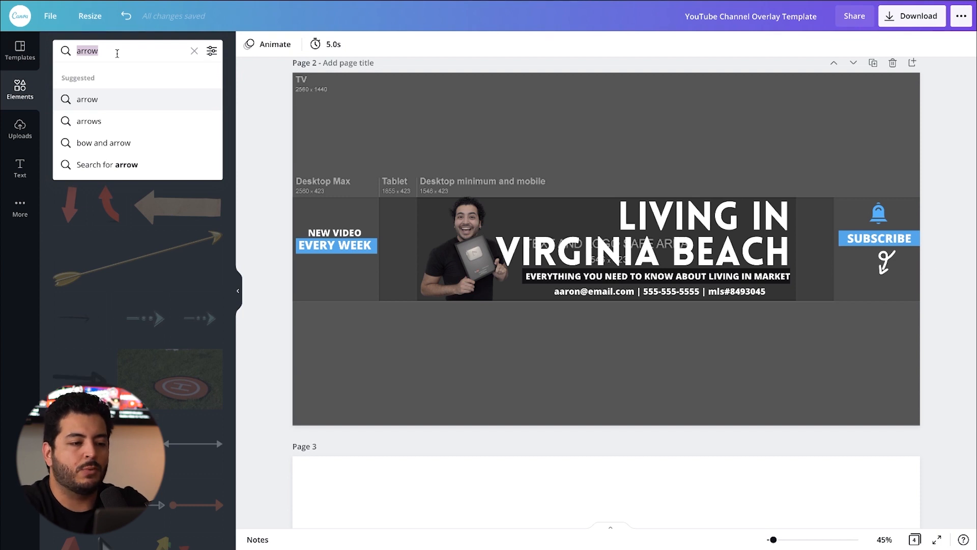
text(virginia beach)
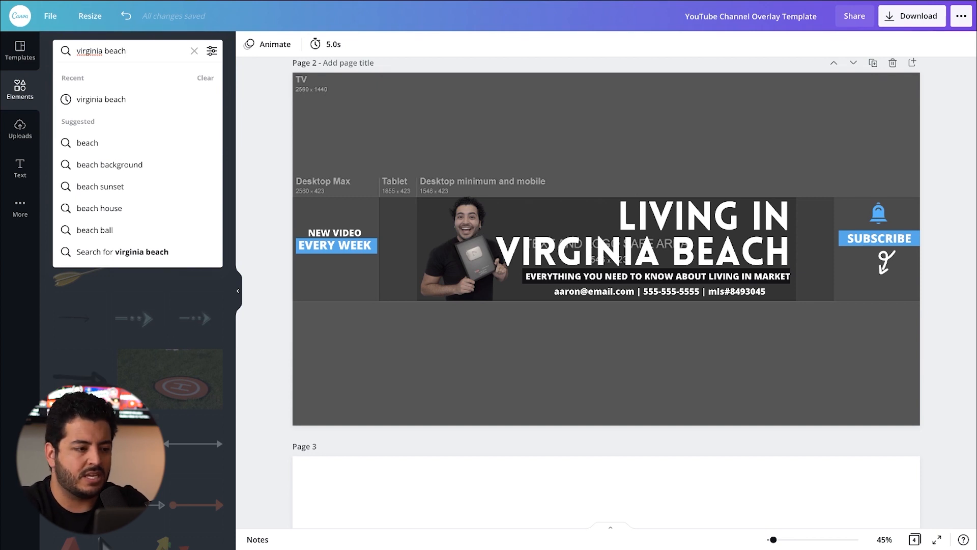
key(Return)
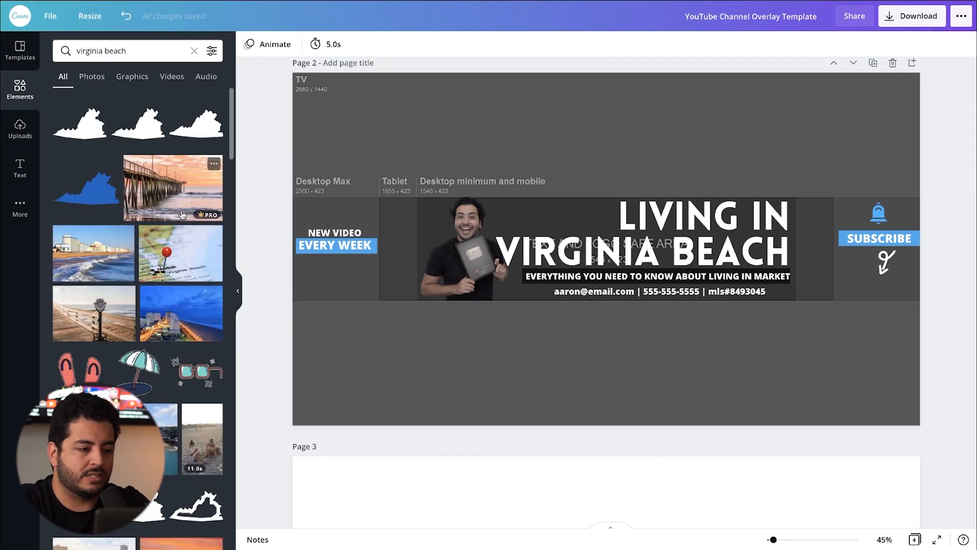
scroll(196, 273, down, 1)
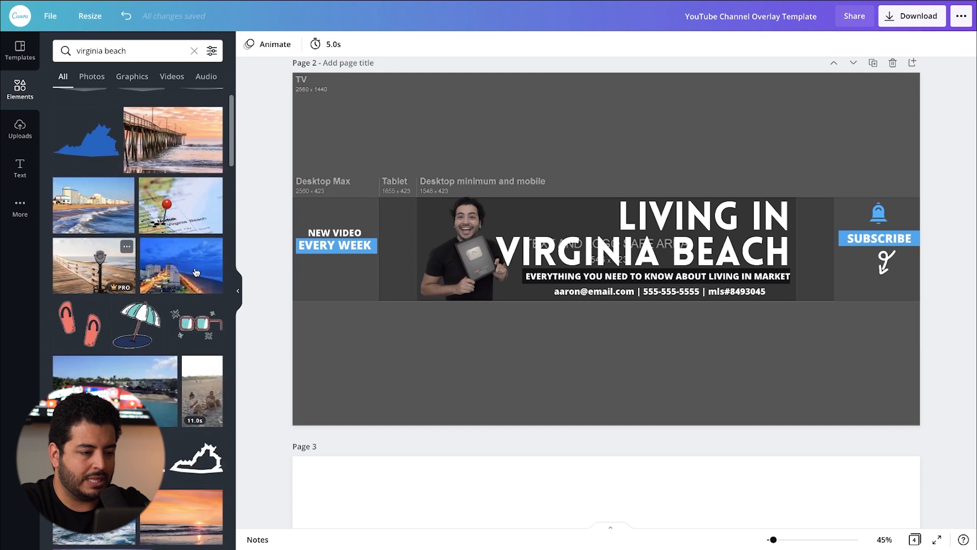
click(88, 203)
Step: Enlarge and reposition the beach photo so that it covers the whole of page 2
drag(504, 161, 395, 125)
drag(558, 115, 451, 410)
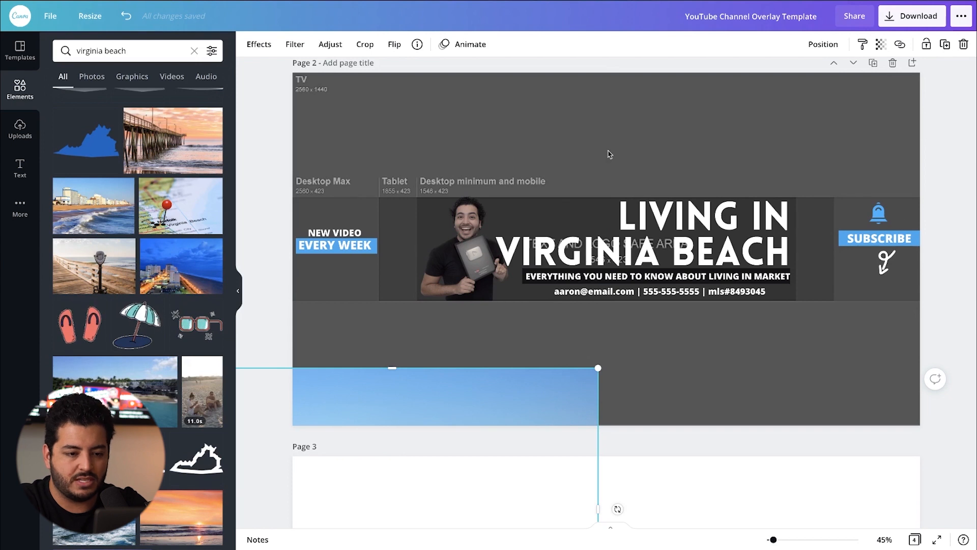
drag(455, 398, 568, 110)
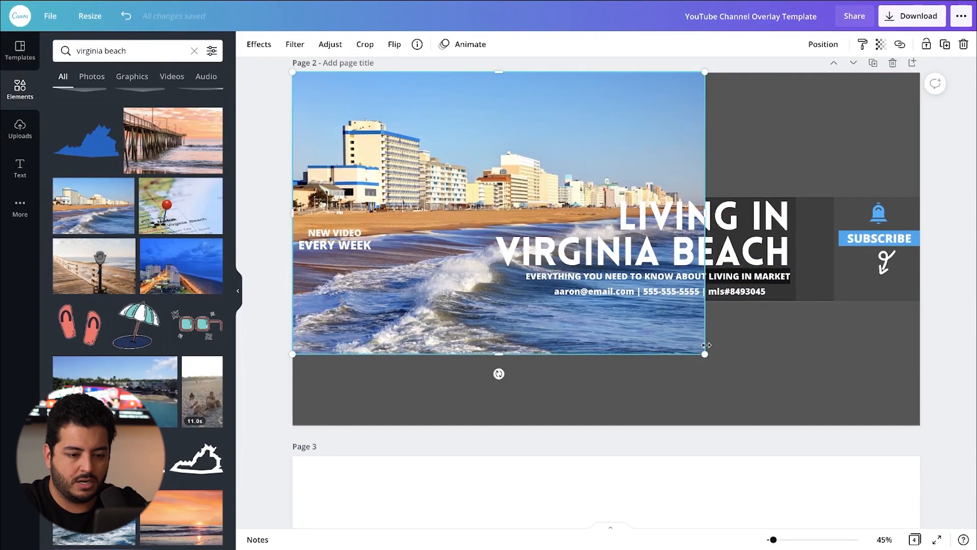
drag(779, 396, 919, 425)
drag(694, 140, 662, 88)
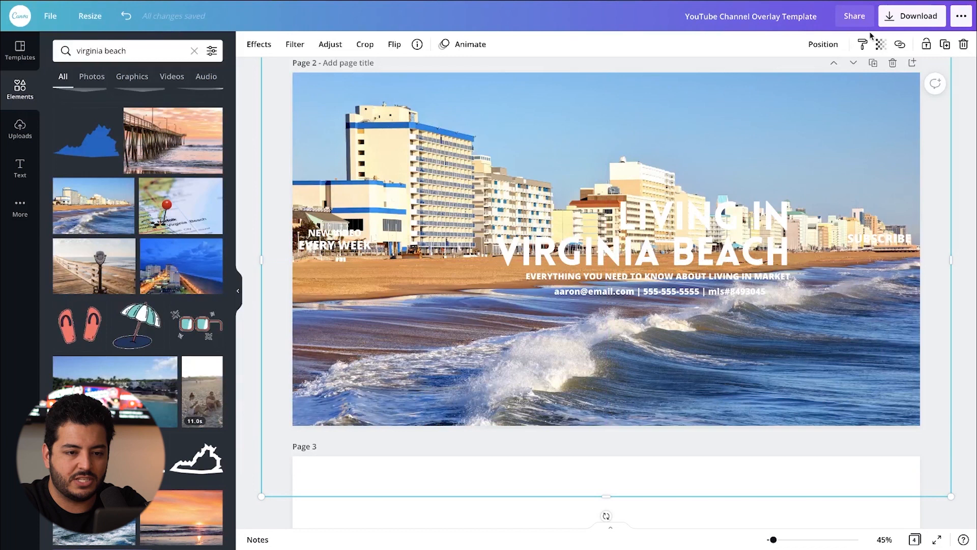
Step: Send the beach photo backward layer by layer until it sits behind the portrait, the text bars and the subscribe graphics
click(820, 45)
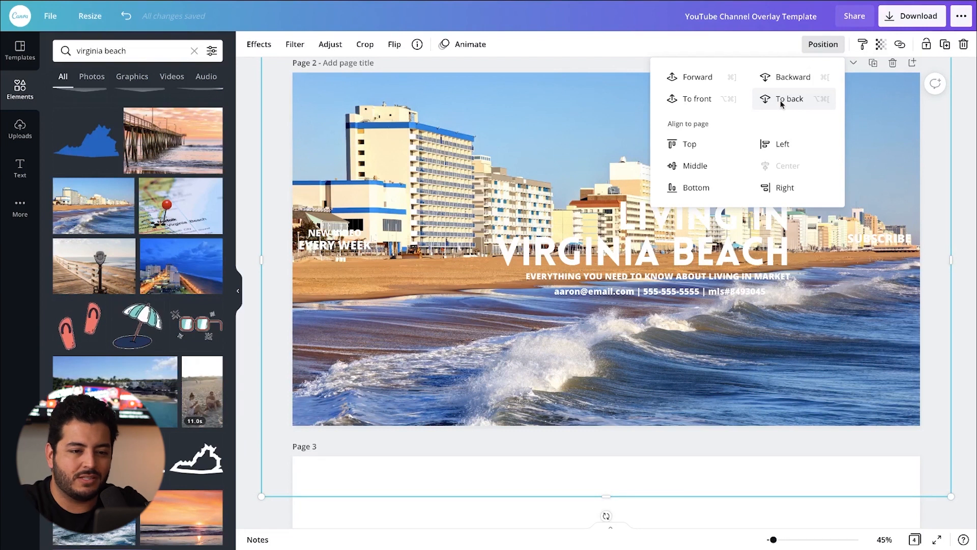
click(795, 80)
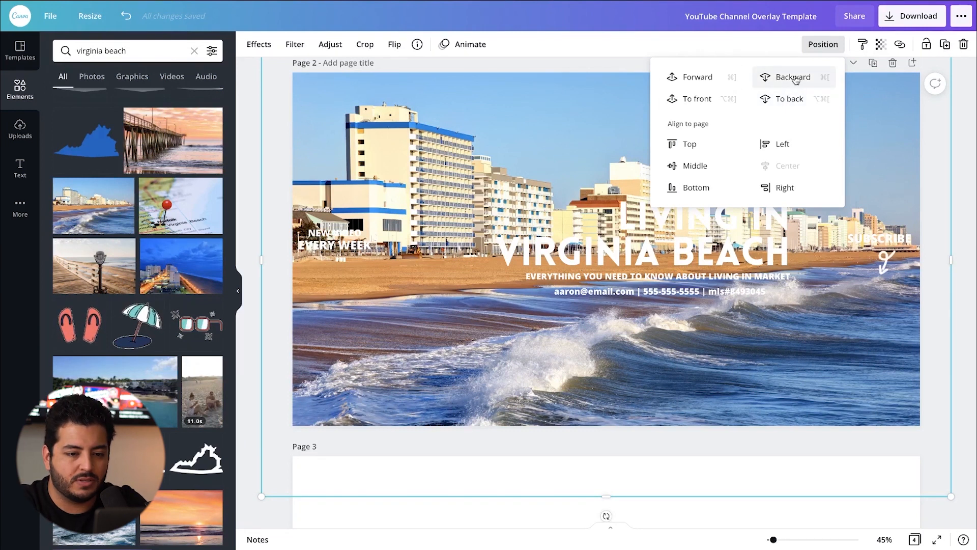
click(682, 34)
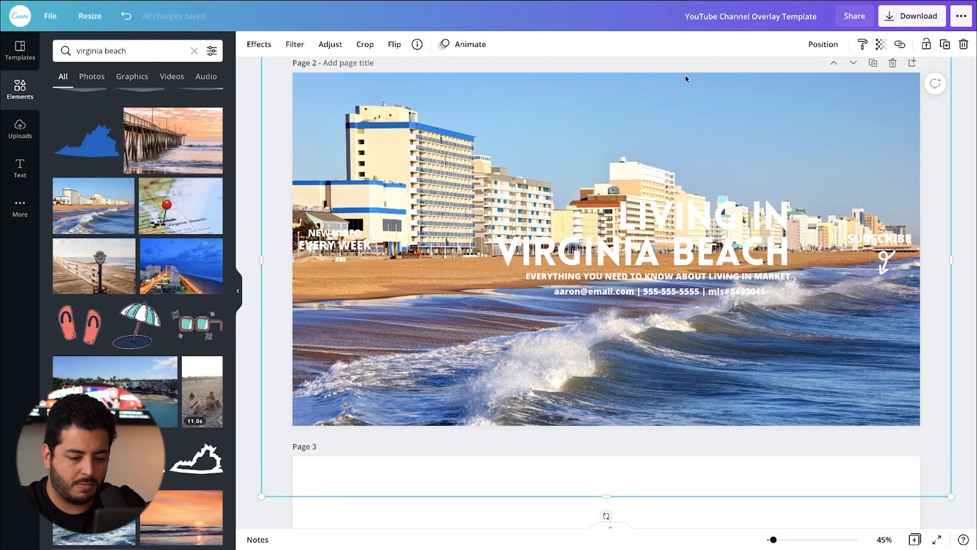
key(ctrl+bracketleft)
key(ctrl+bracketleft)
key(ctrl+bracketleft)
key(ctrl+bracketleft)
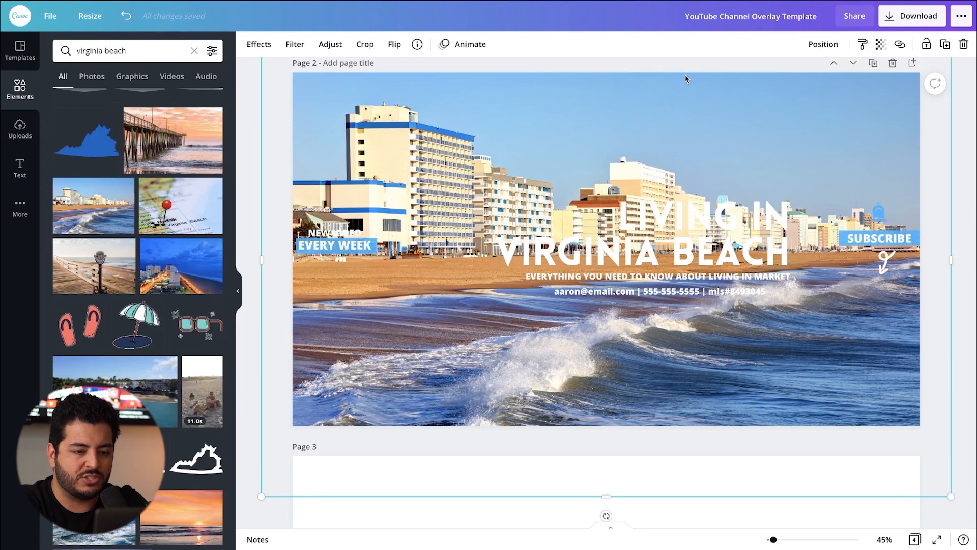
key(ctrl+bracketleft)
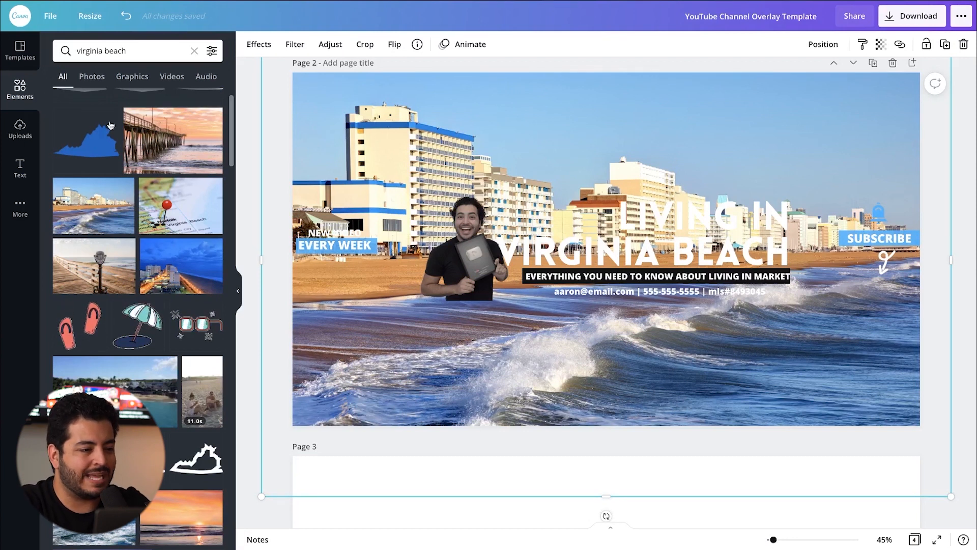
Step: Search the elements library for "square" and add the plain solid square to page 2
click(107, 52)
key(ctrl+a)
text(s)
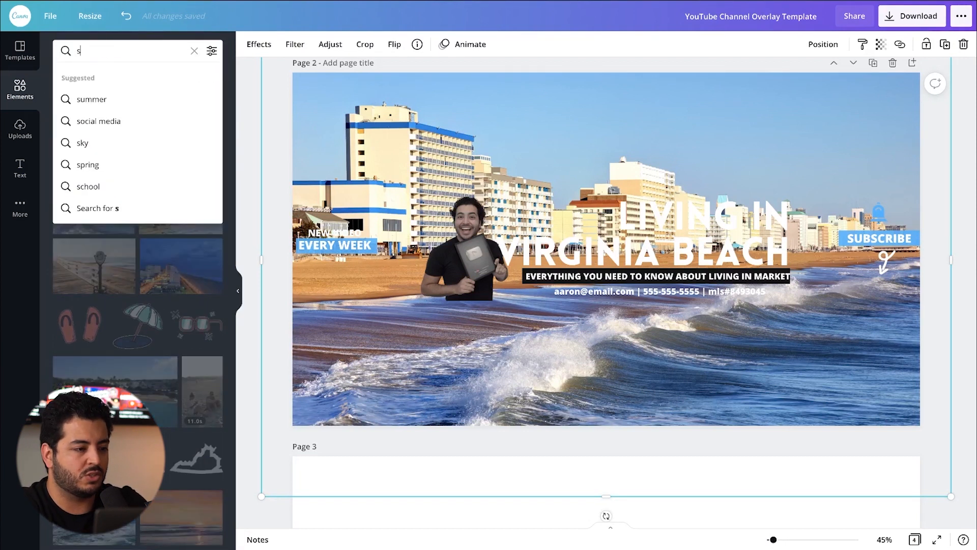
text(wuare)
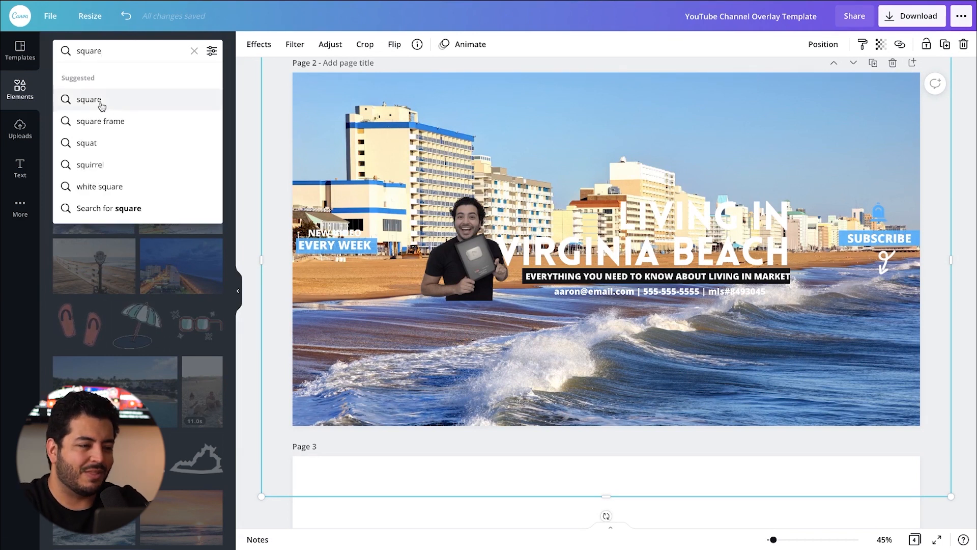
click(100, 101)
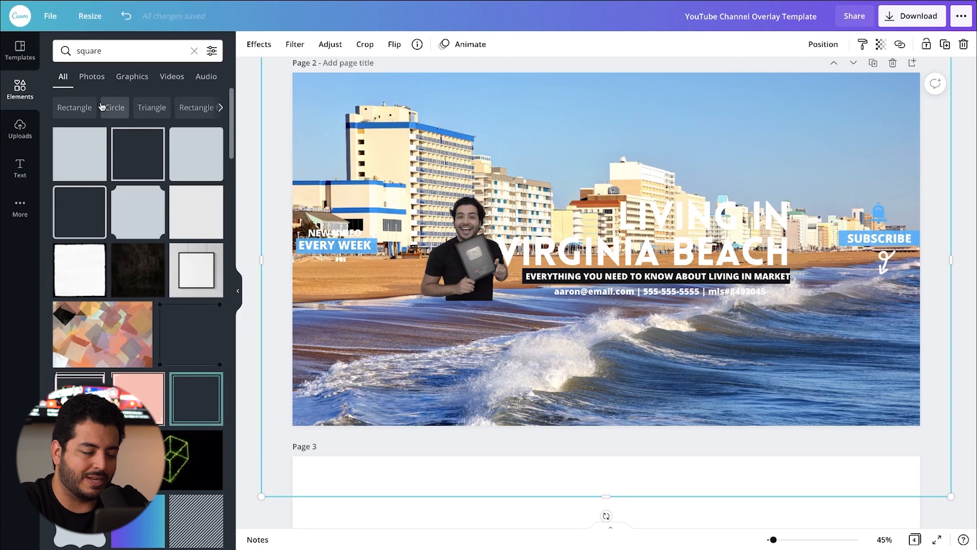
click(81, 158)
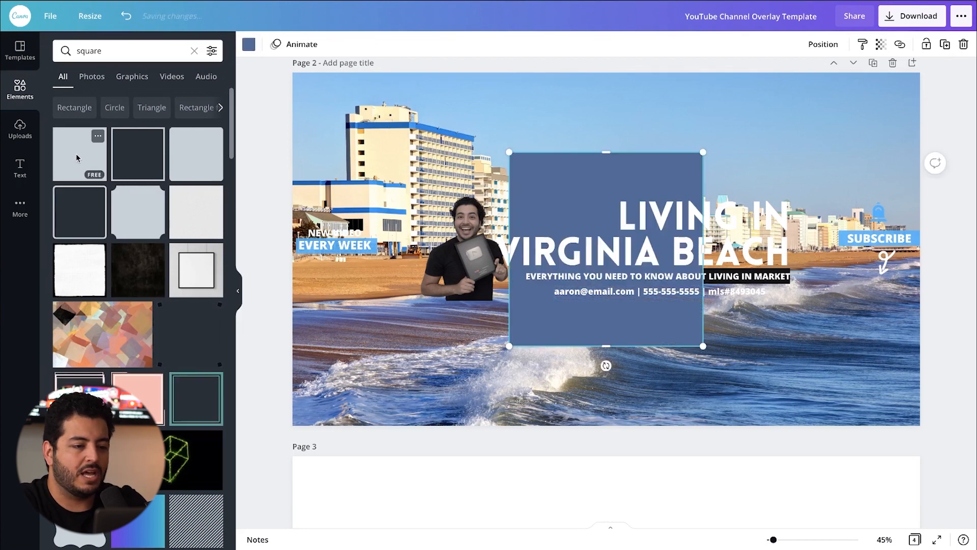
Step: Move the square to the page's upper-left corner and stretch it to cover the whole of page 2
drag(577, 182, 358, 100)
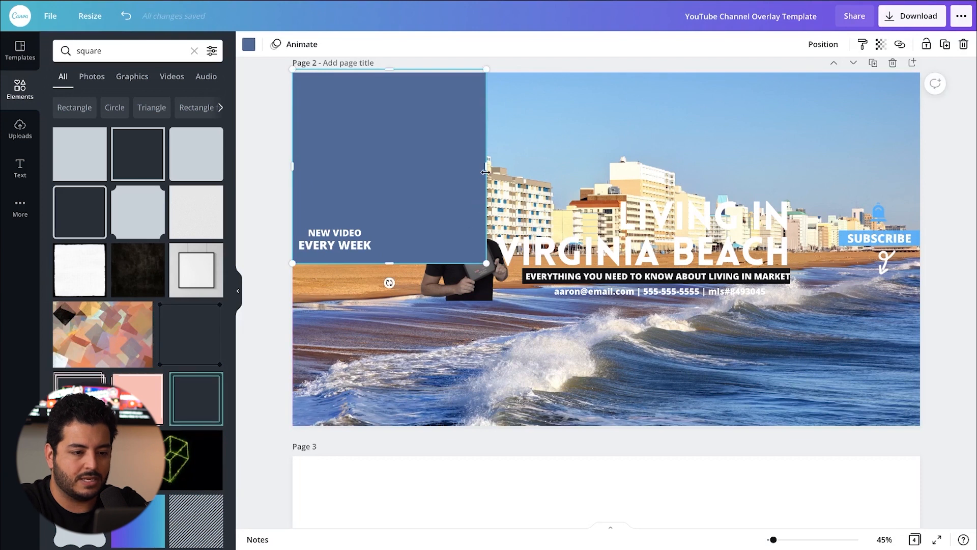
drag(487, 167, 929, 168)
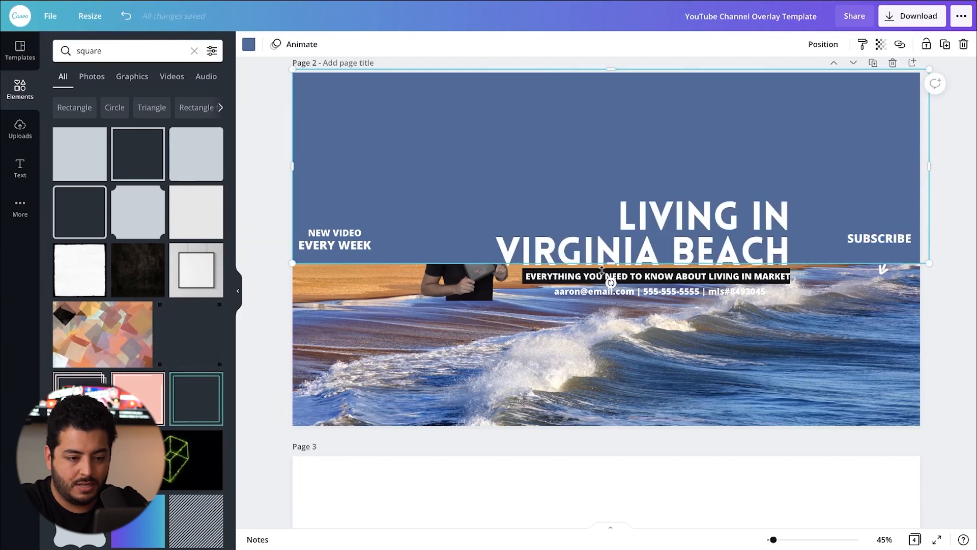
drag(612, 264, 625, 430)
Step: Recolor the covering square violet-blue and send it backward until it sits behind the portrait, text bars and subscribe graphics
click(249, 45)
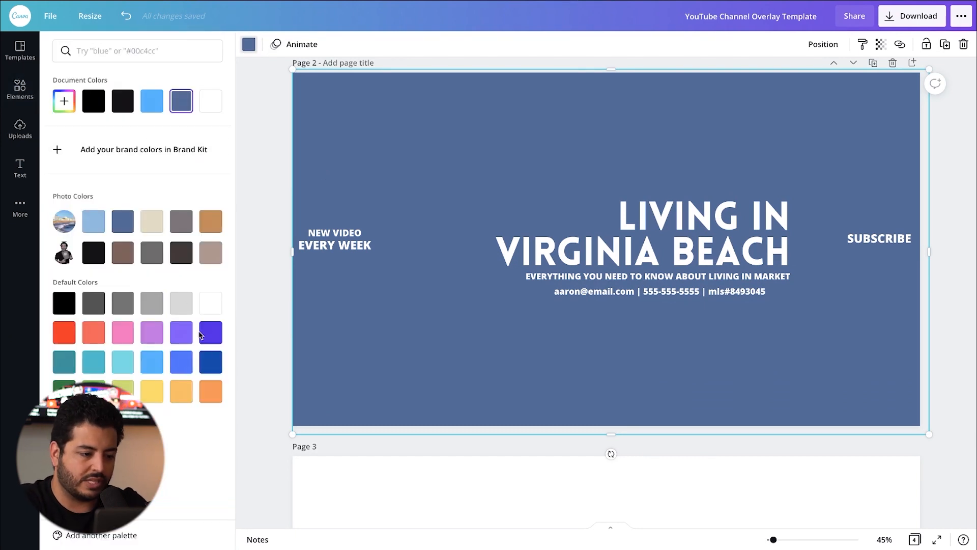
click(203, 334)
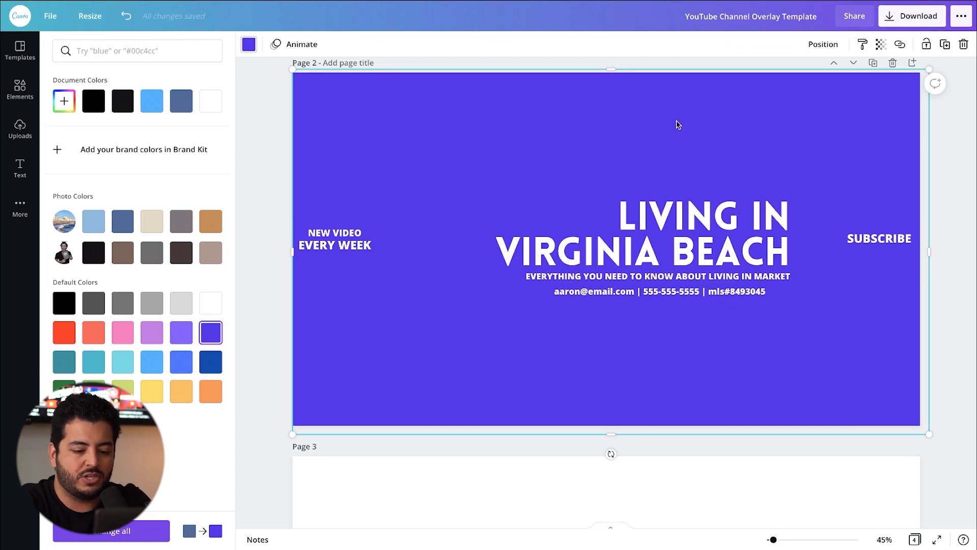
key(super+[)
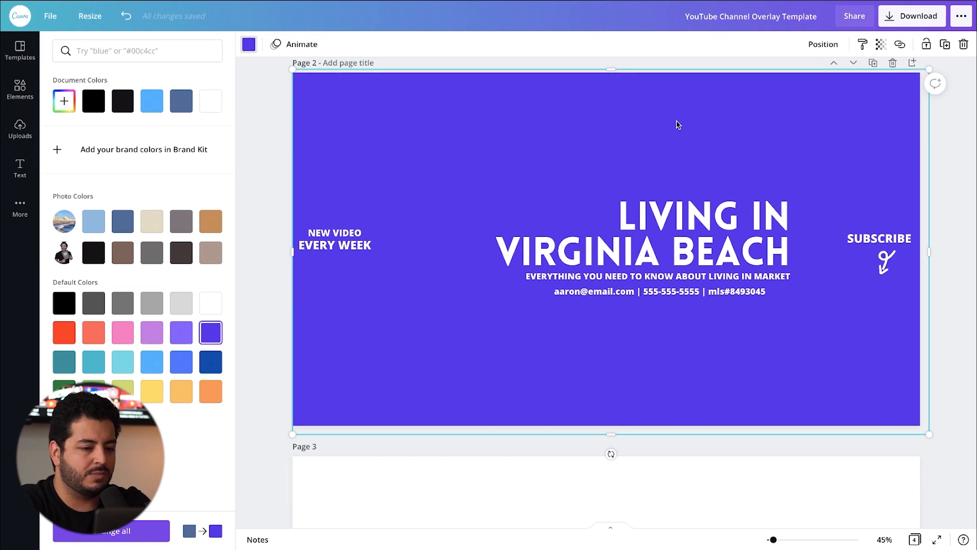
key(super+[)
key(super+[)
key(super+[)
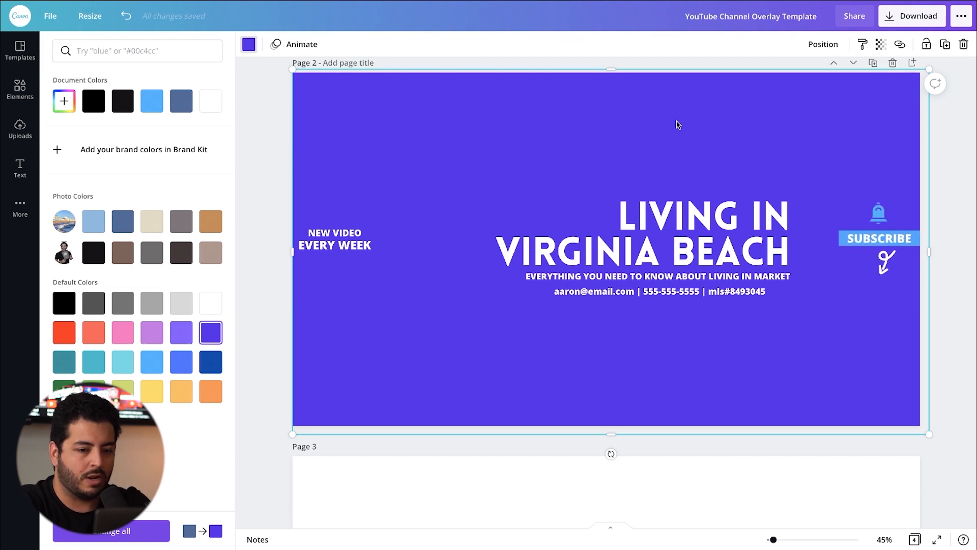
key(super+[)
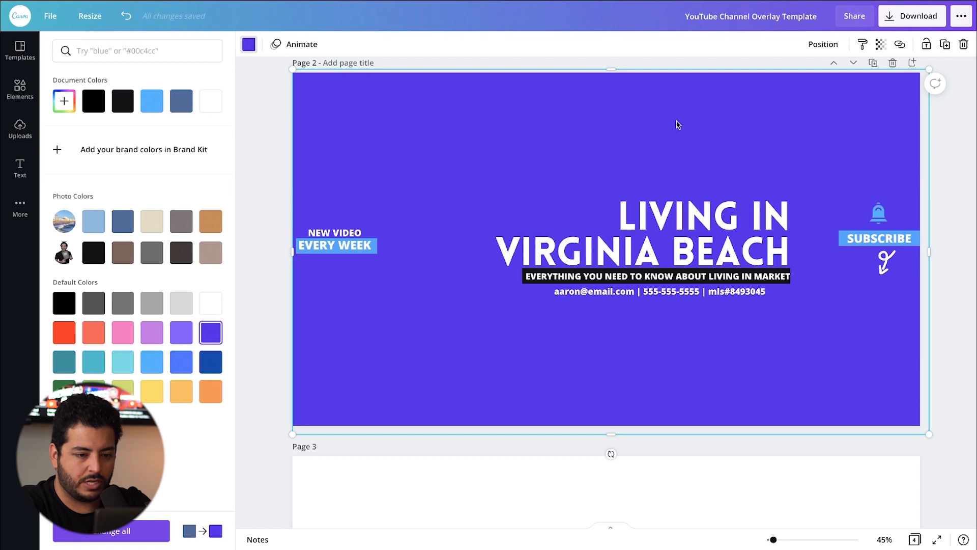
key(super+[)
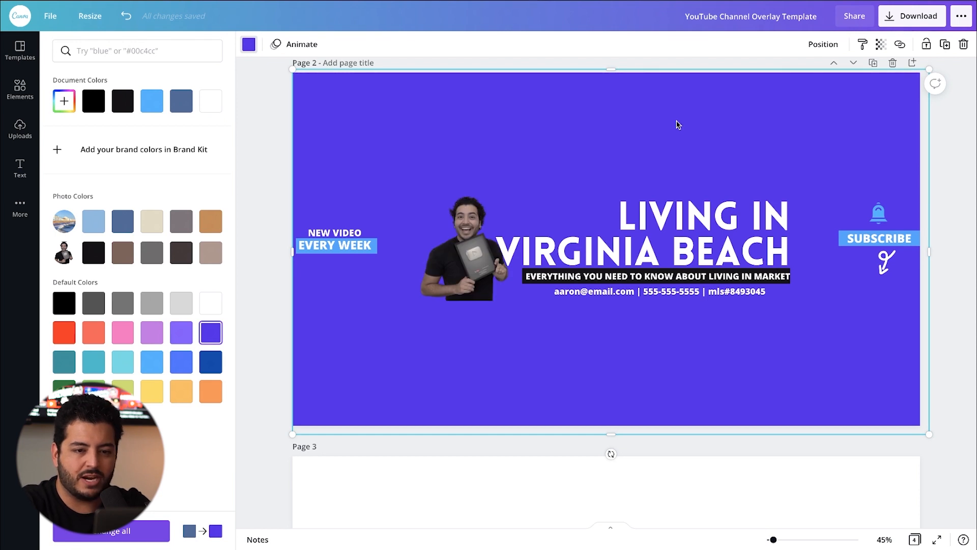
Step: Make the violet-blue overlay square partly transparent so that the beach photo shows through
click(880, 45)
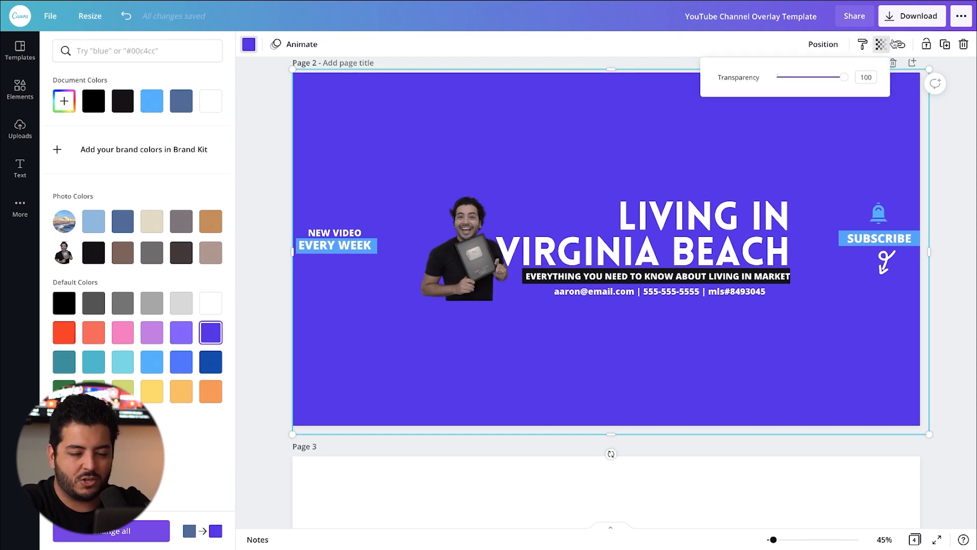
drag(847, 82, 825, 82)
click(544, 53)
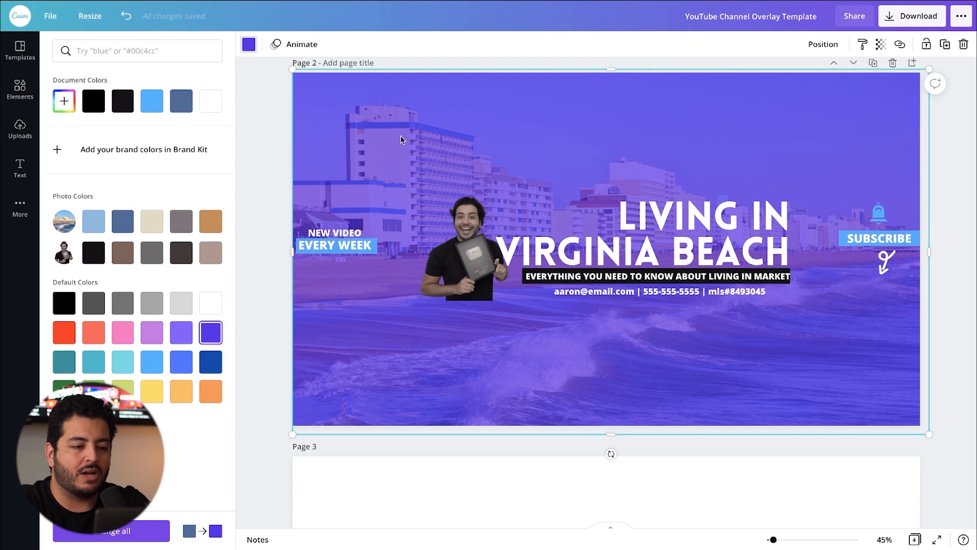
Step: Check the page 2 layout against the page 1 size template by placing the template beneath the design, and undo that placement
scroll(838, 360, down, 10)
scroll(748, 351, up, 15)
key(Escape)
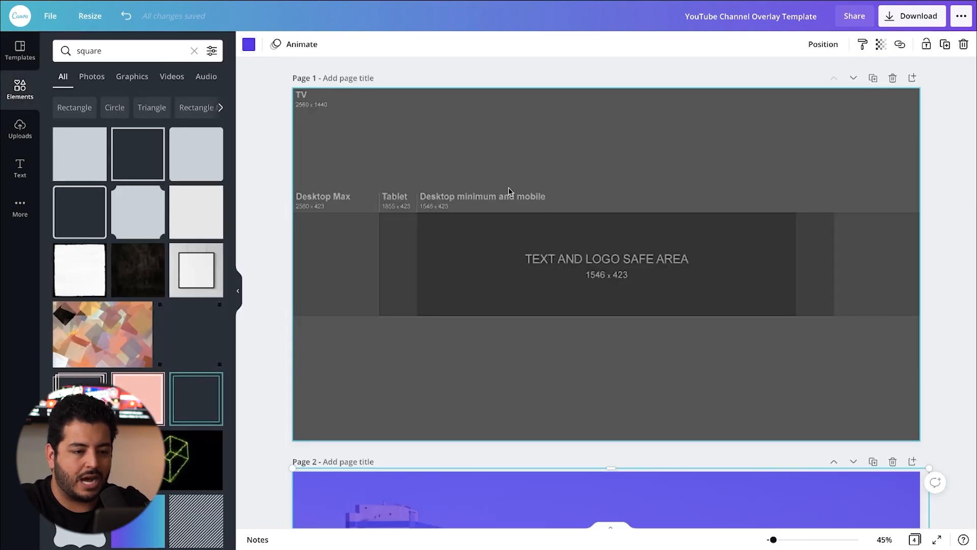
scroll(578, 310, down, 10)
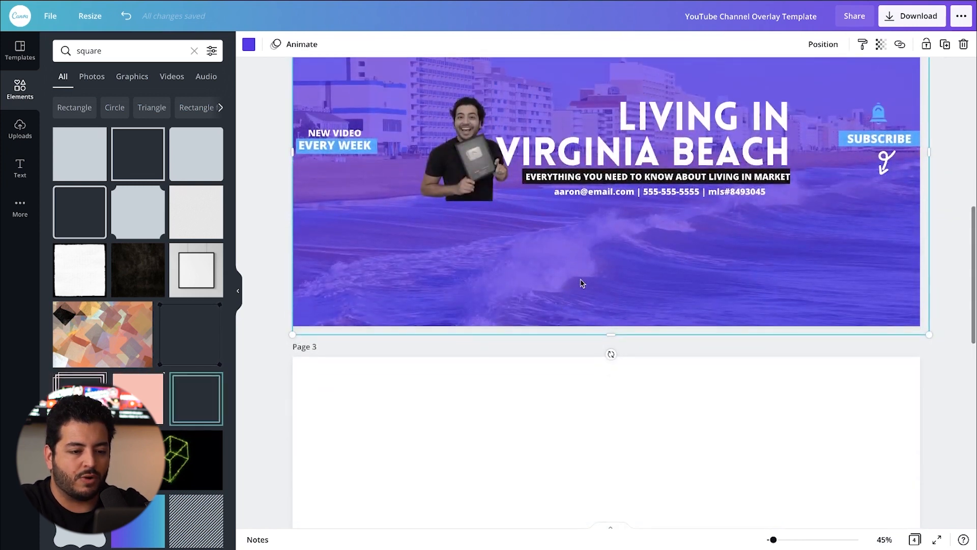
scroll(582, 283, up, 3)
key(Escape)
scroll(454, 201, up, 5)
click(503, 168)
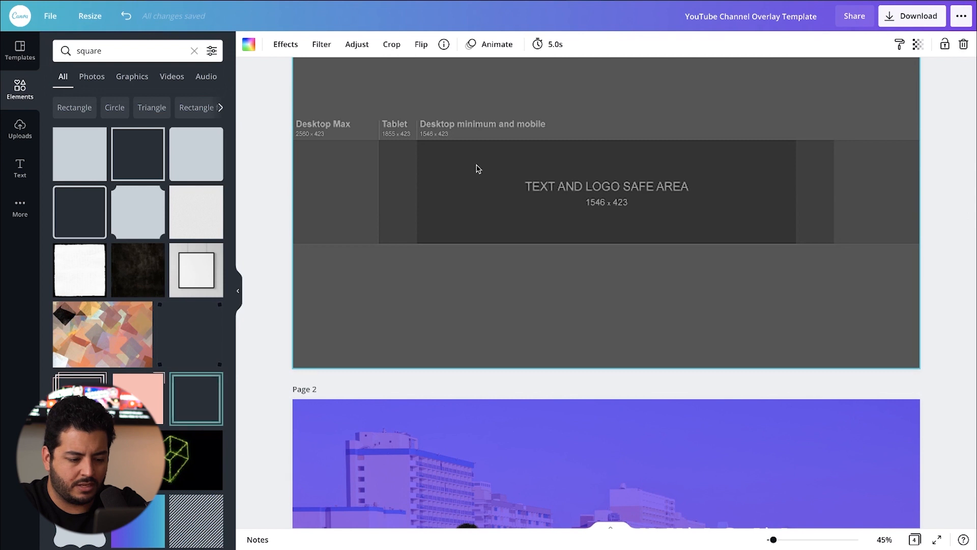
scroll(514, 263, down, 8)
click(517, 264)
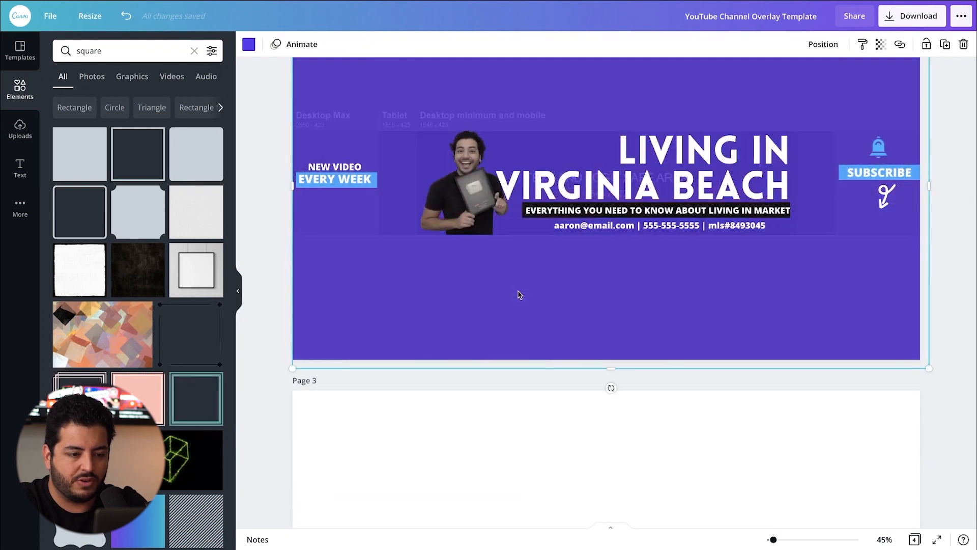
scroll(526, 292, up, 3)
key(ctrl+z)
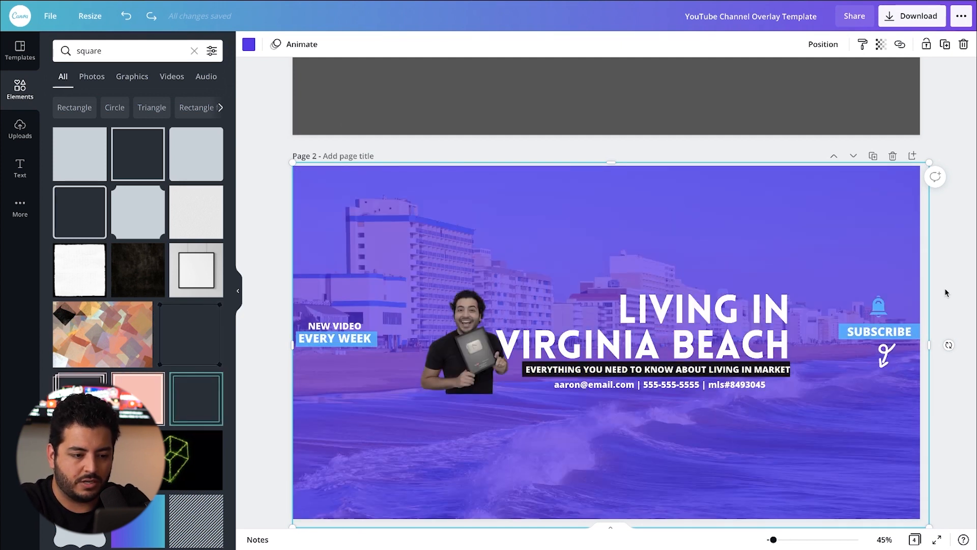
scroll(488, 234, up, 5)
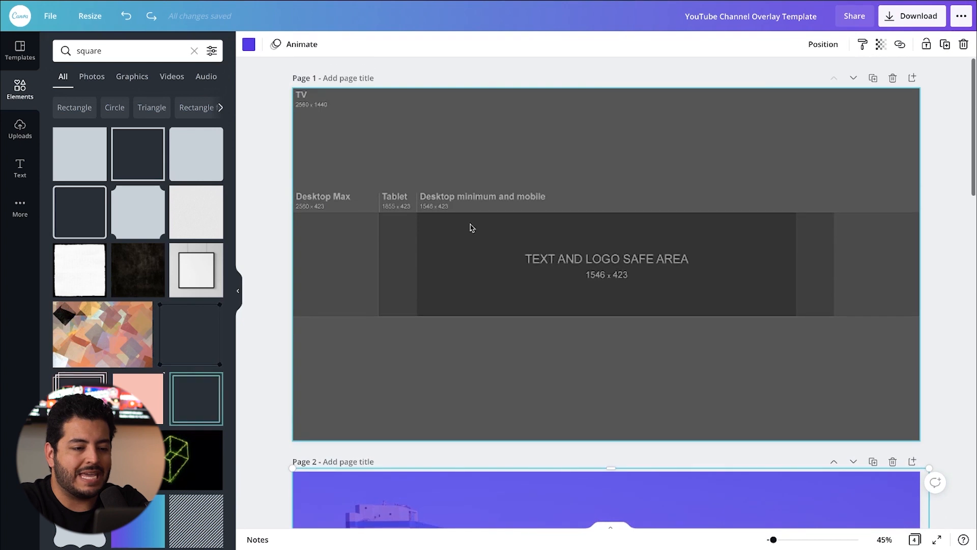
scroll(486, 239, down, 8)
scroll(493, 193, up, 4)
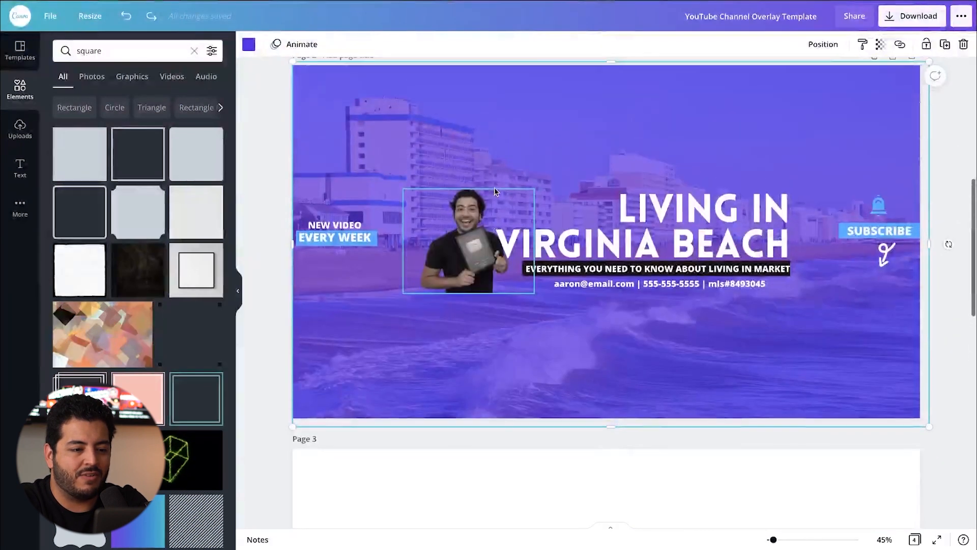
scroll(481, 299, down, 2)
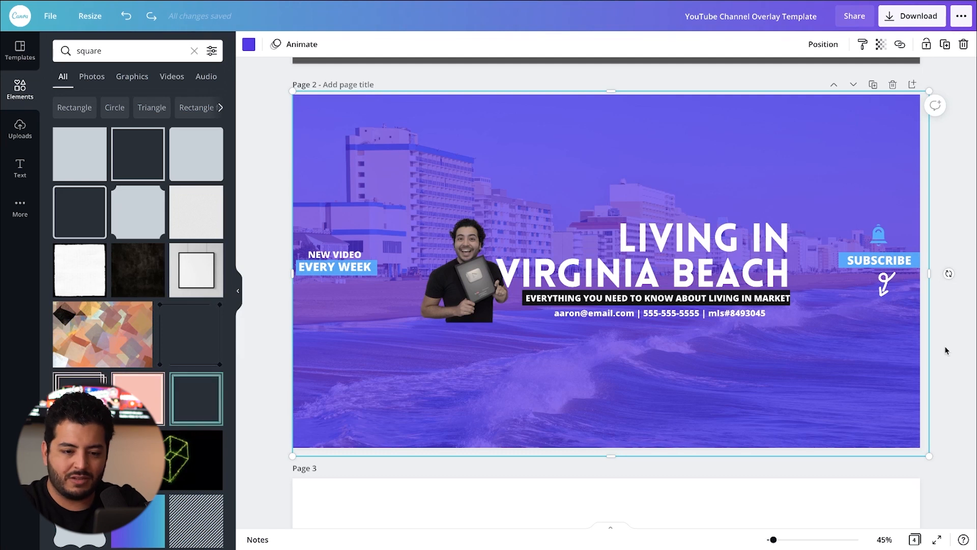
click(954, 337)
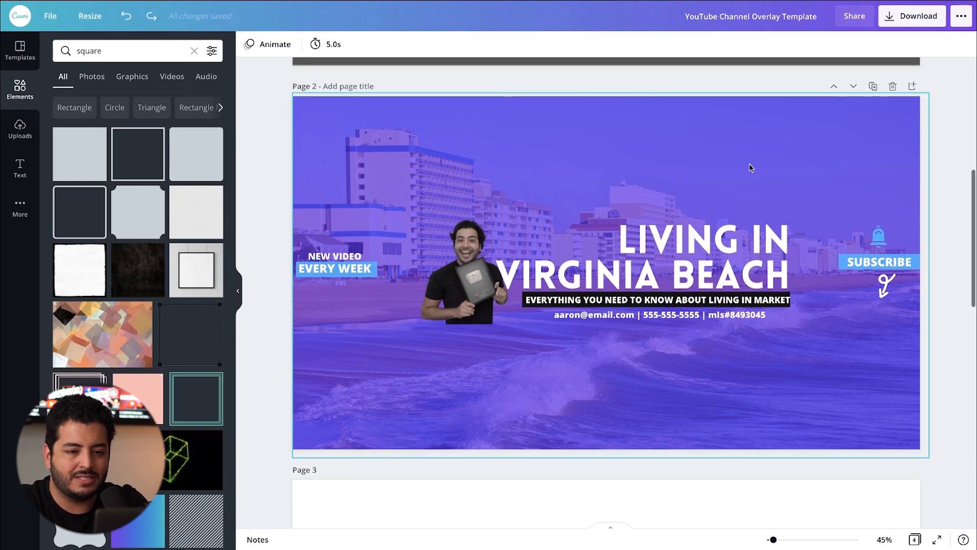
Step: Download only page 2 of the design as a PNG at size 1
click(909, 18)
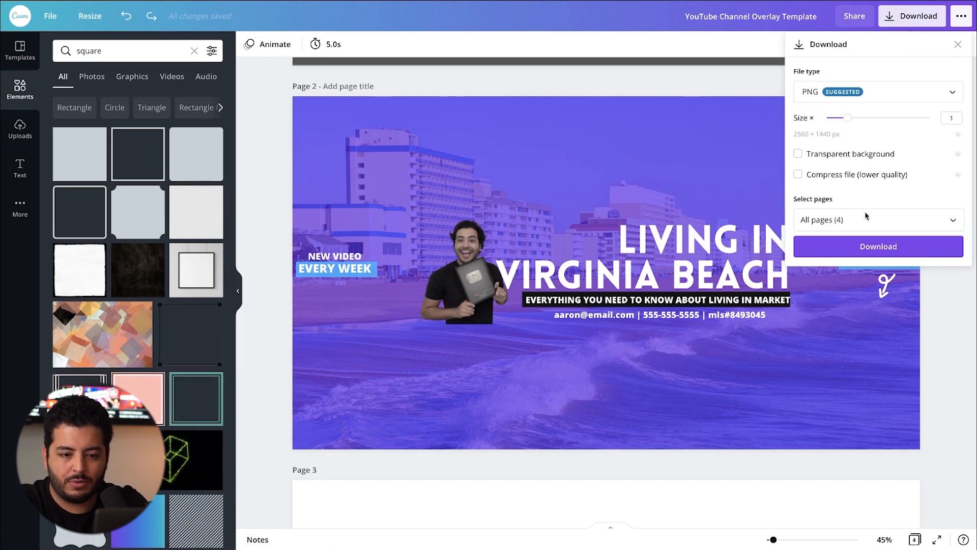
click(876, 92)
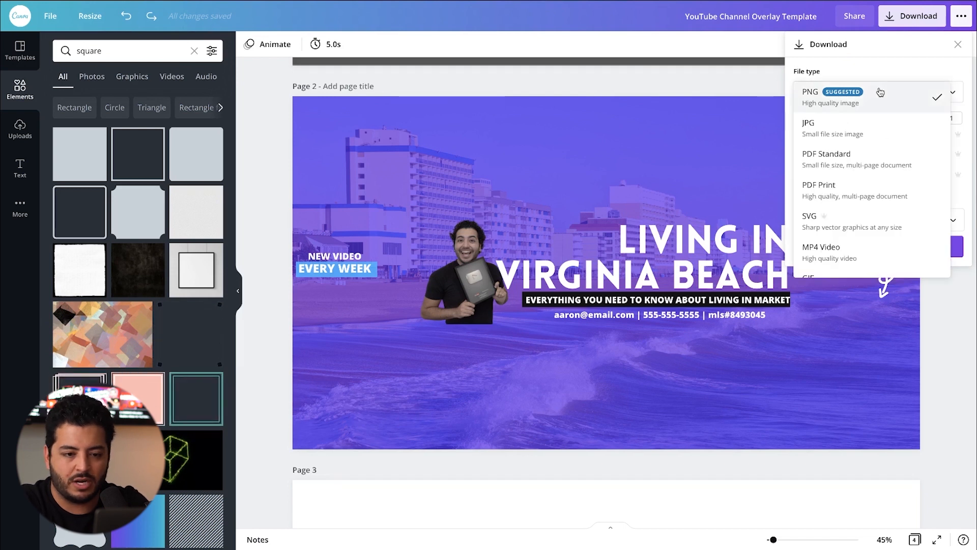
click(921, 37)
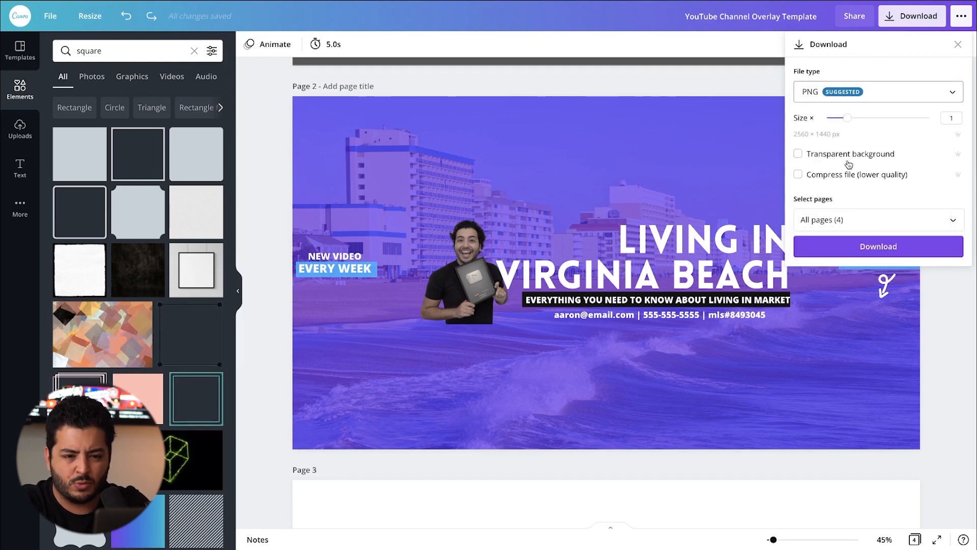
click(885, 214)
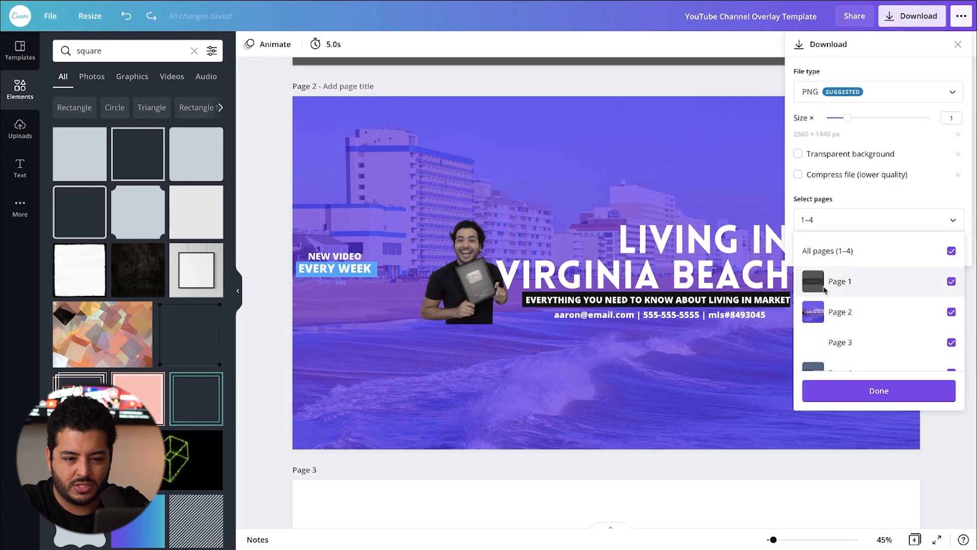
click(949, 280)
click(951, 321)
click(951, 351)
click(876, 389)
click(878, 246)
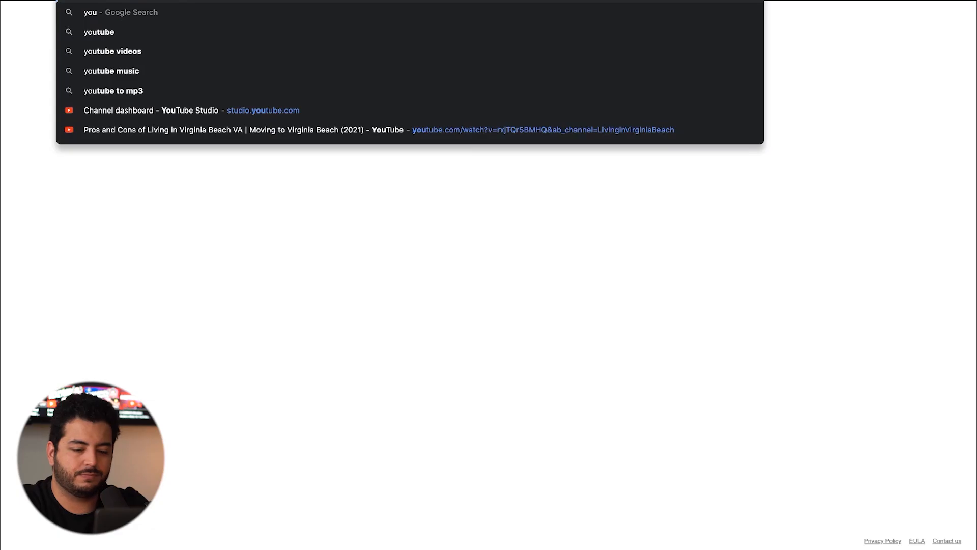
Step: Switch to YouTube, open YouTube Studio and go to the branding settings of the channel customization page
click(443, 59)
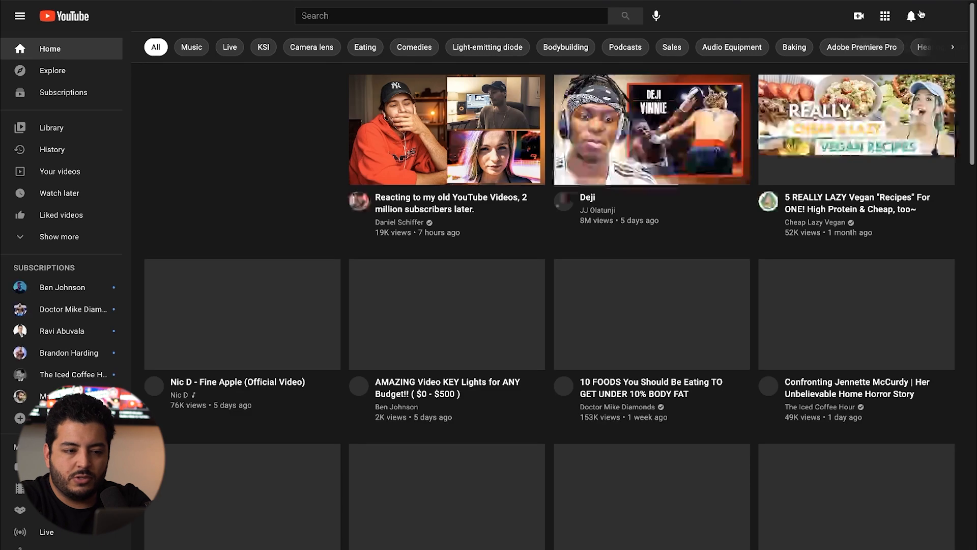
click(943, 16)
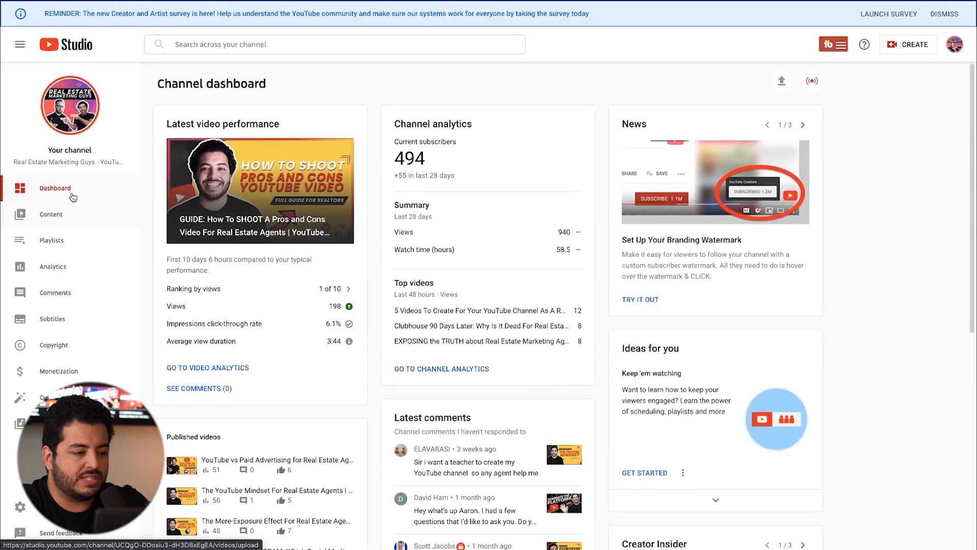
scroll(34, 407, down, 3)
scroll(34, 408, down, 1)
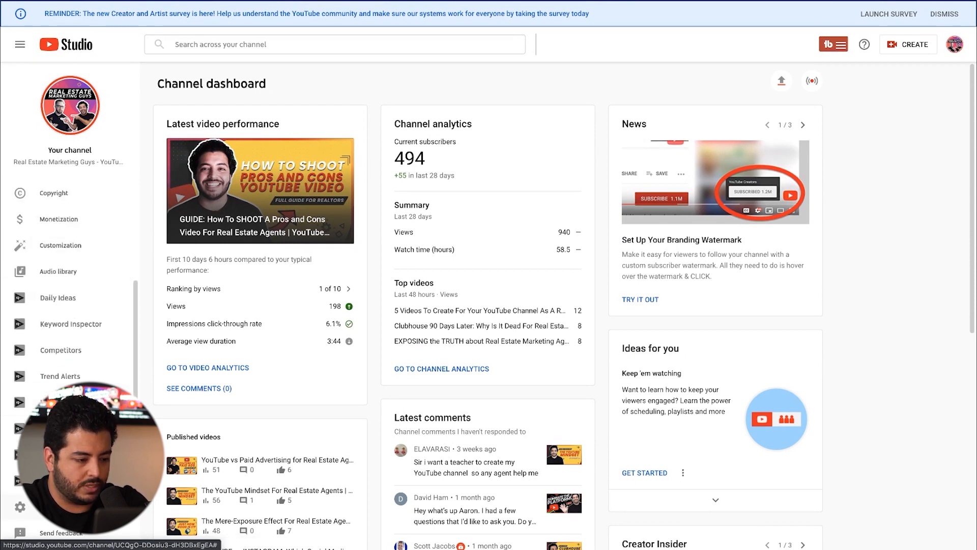
click(19, 506)
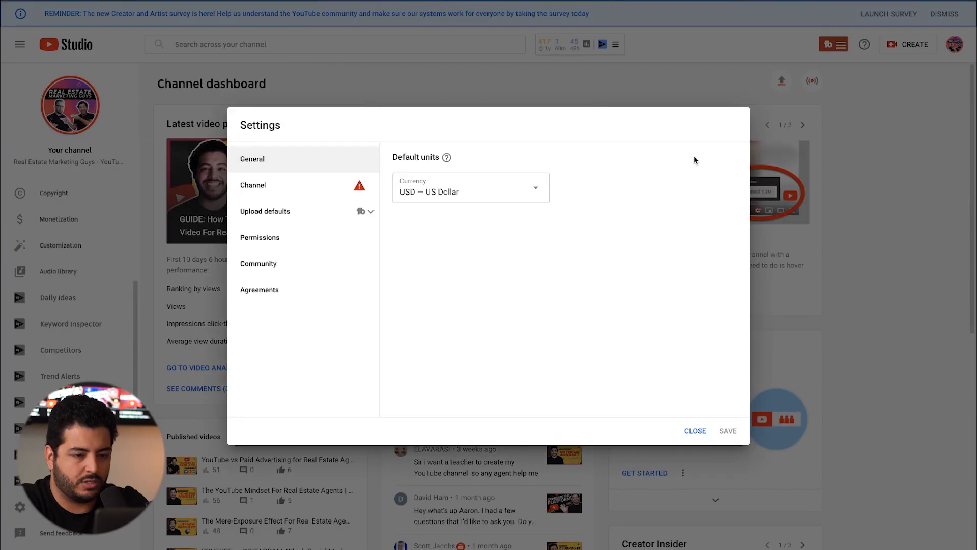
click(695, 432)
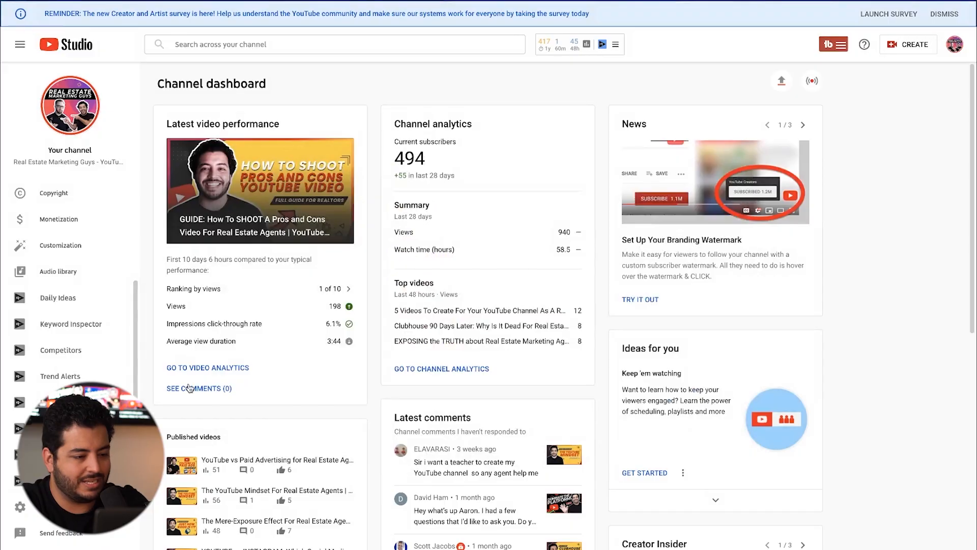
click(64, 247)
scroll(254, 204, down, 3)
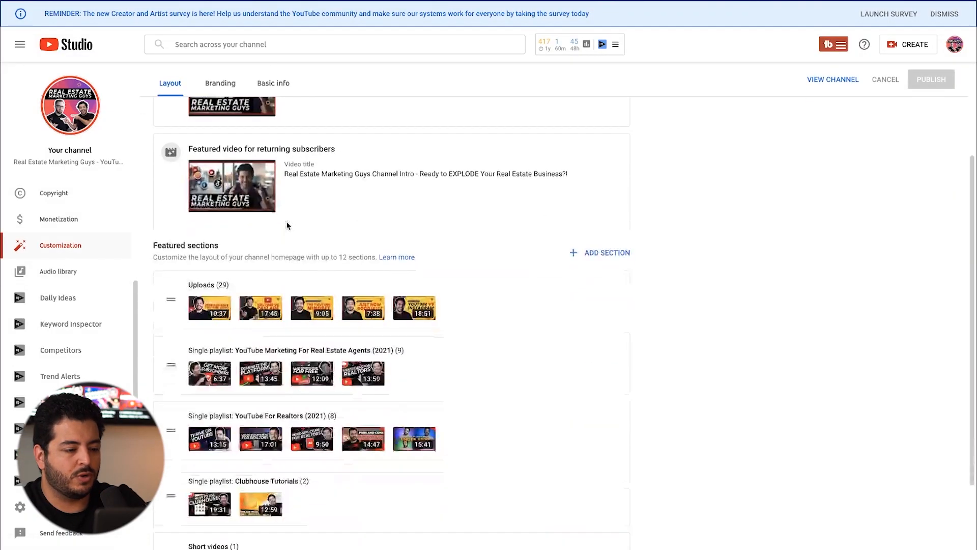
scroll(296, 216, up, 3)
click(217, 118)
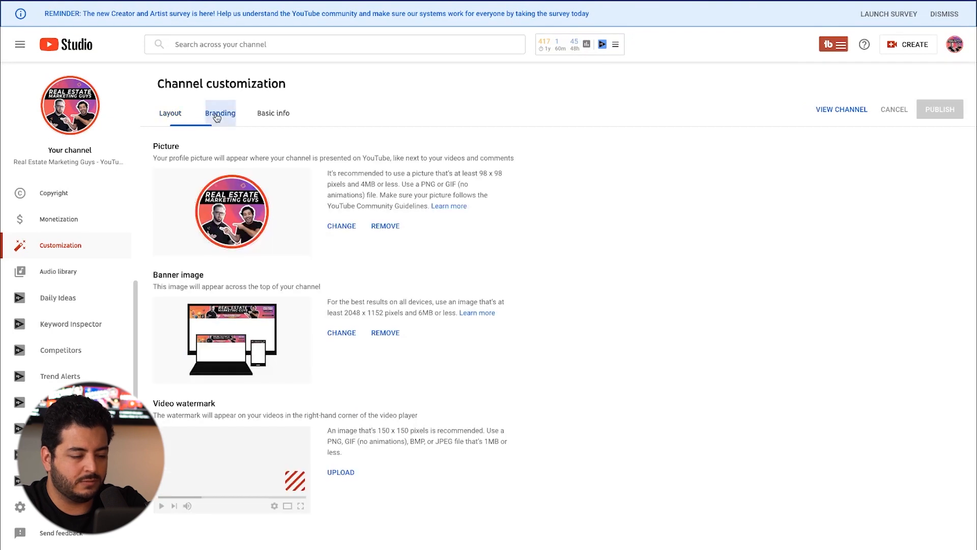
Step: Replace the channel's banner image with the downloaded banner PNG from the Downloads folder
click(342, 334)
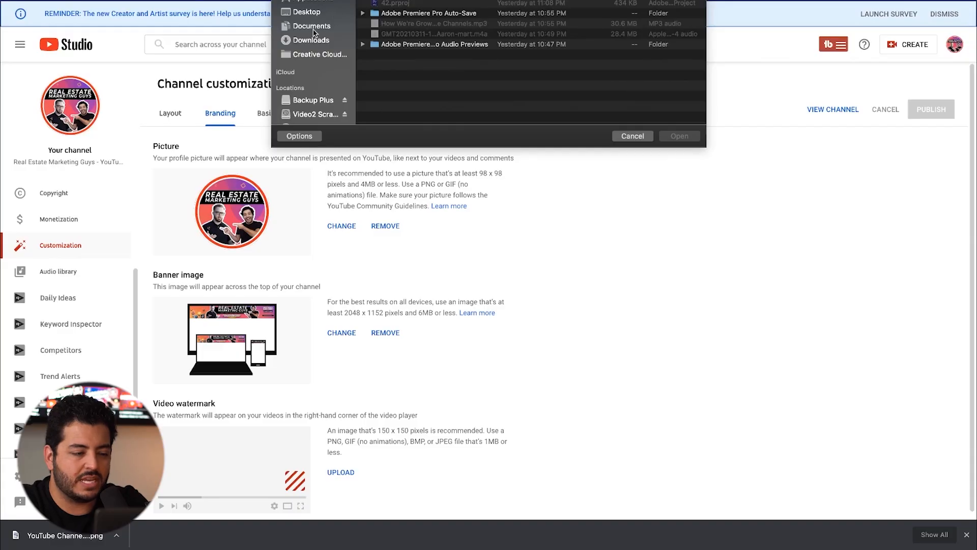
click(313, 27)
click(314, 45)
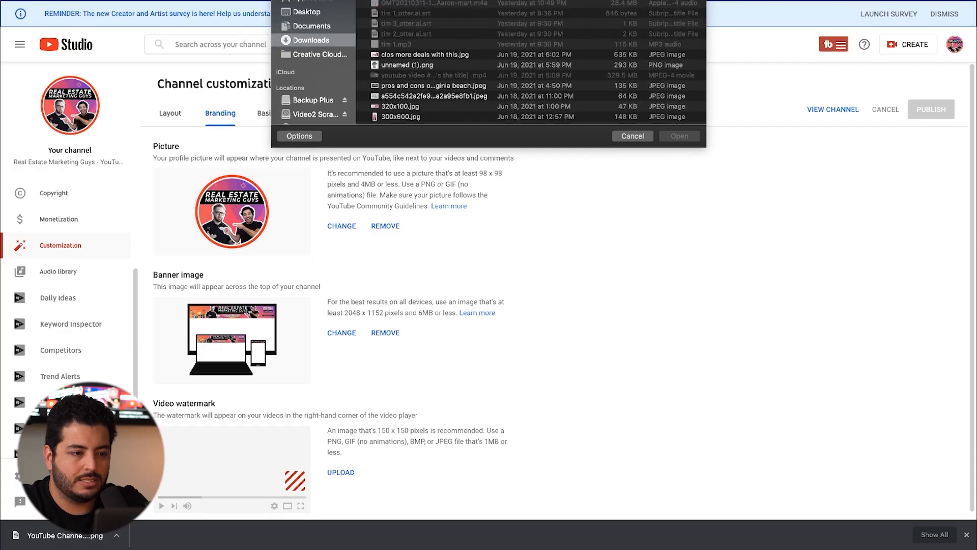
click(430, 1)
click(671, 133)
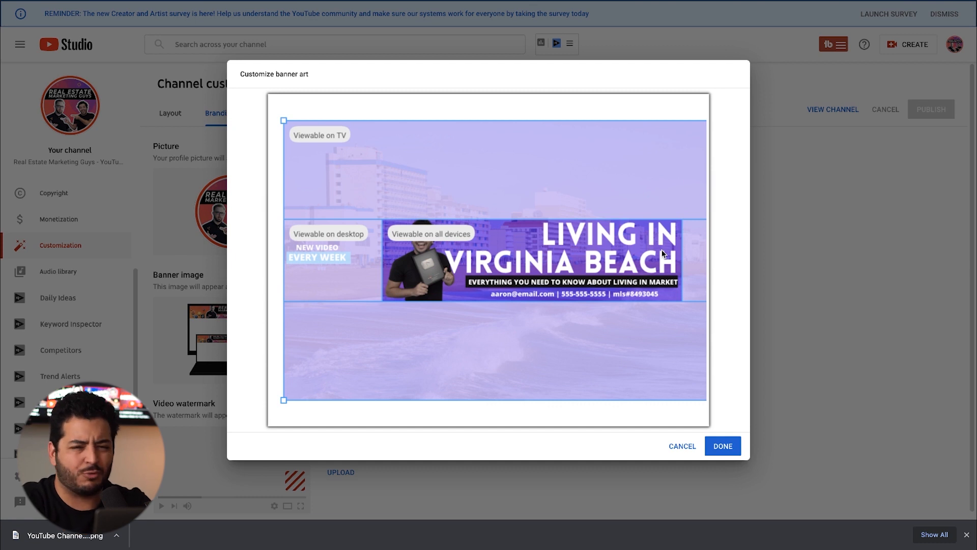
mouse_move(199, 548)
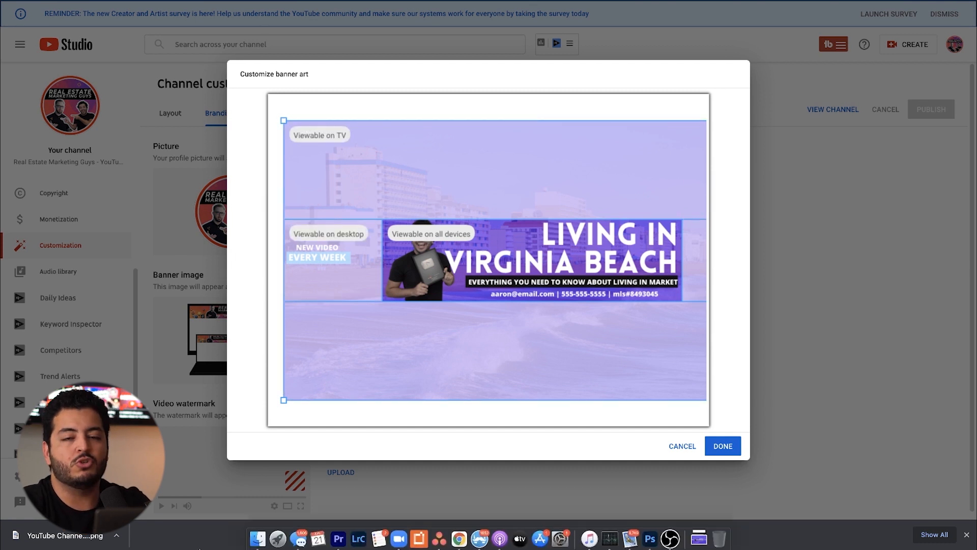